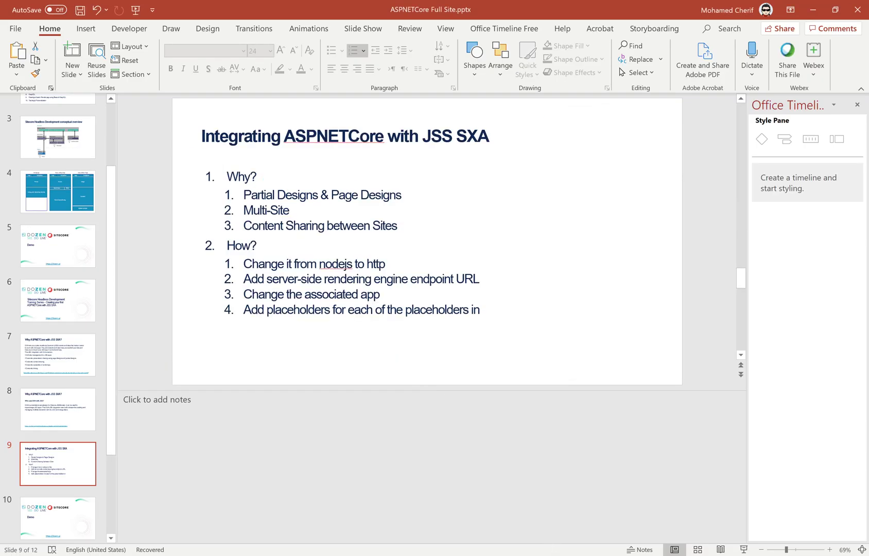
In the remote Sitecore session, zoom in and expand the DoZenWebsite tenant and its site.
{"action": "left_click", "coordinate": [569, 509]}
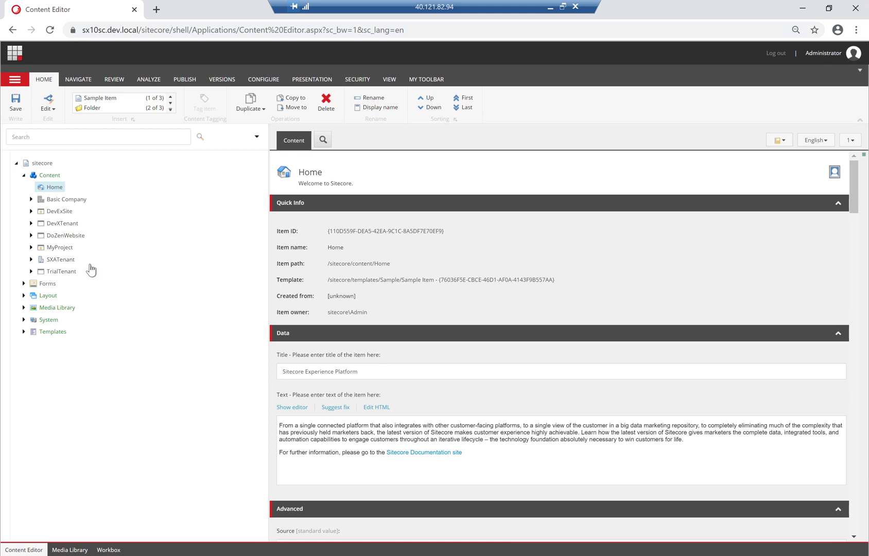
{"action": "key", "text": "ctrl+plus"}
{"action": "key", "text": "ctrl+plus"}
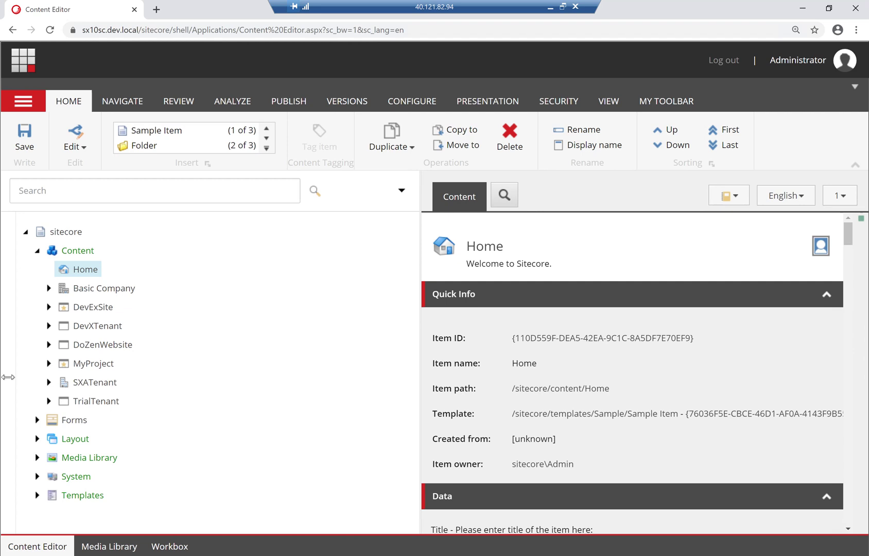
{"action": "left_click", "coordinate": [48, 345]}
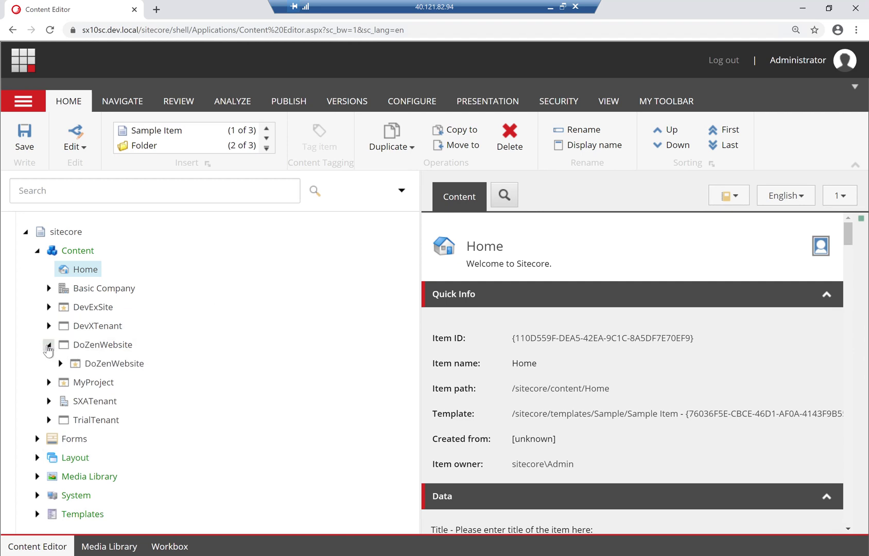
{"action": "left_click", "coordinate": [61, 364]}
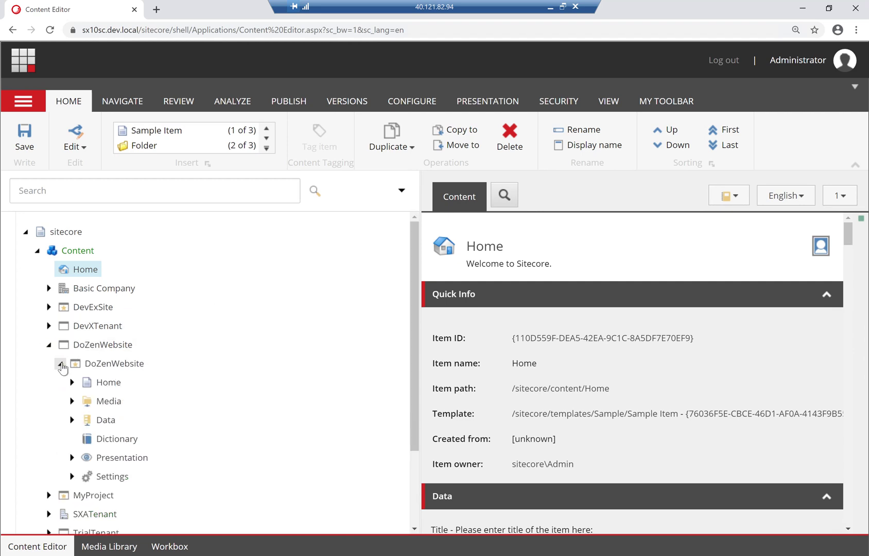
Select the inner DoZenWebsite site and show its Insert options, including JSS Site.
{"action": "right_click", "coordinate": [98, 348]}
{"action": "left_click", "coordinate": [97, 348]}
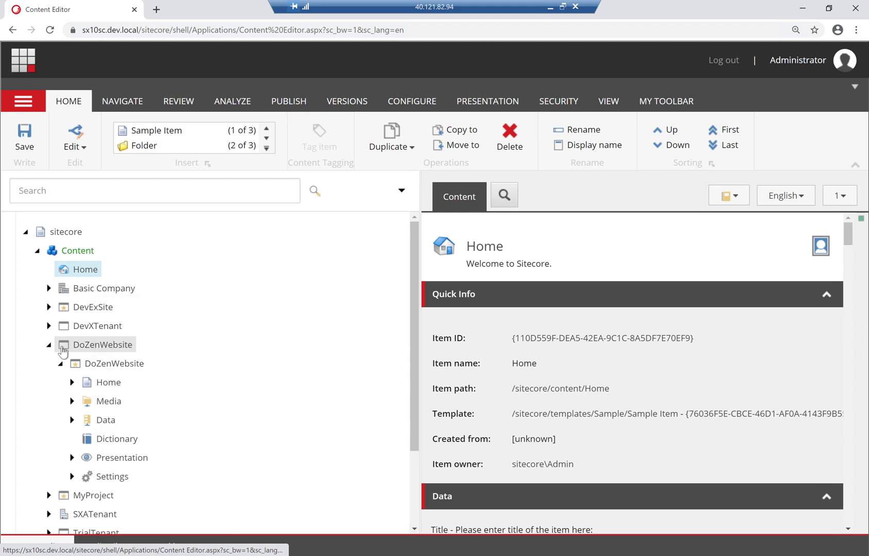
{"action": "left_click", "coordinate": [124, 367]}
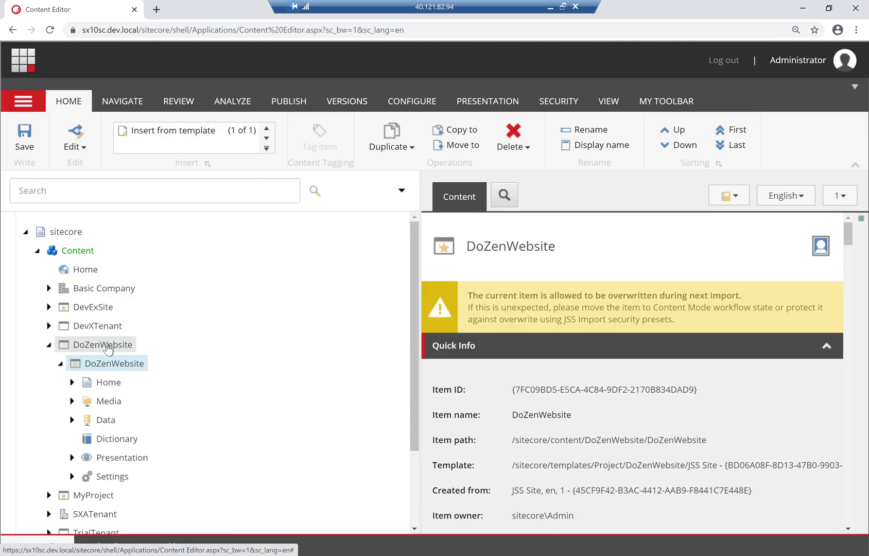
{"action": "right_click", "coordinate": [108, 349]}
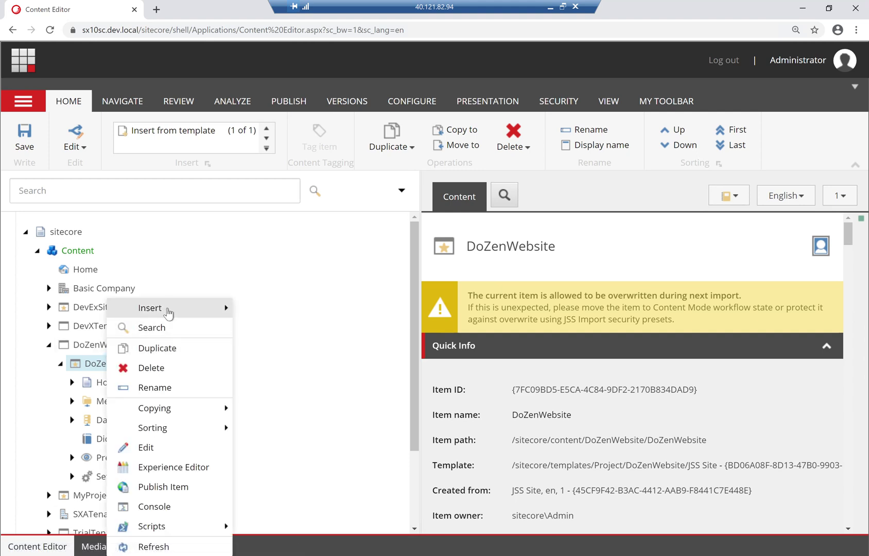
{"action": "mouse_move", "coordinate": [169, 308]}
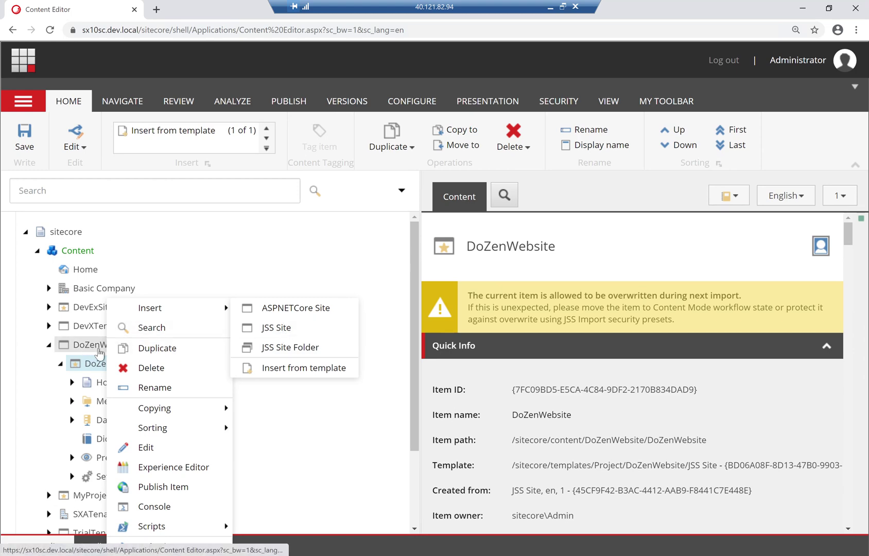
Insert a JSS Site named TrainingSeries under DoZenWebsite, with virtual folder /TrainingSeries.
{"action": "left_click", "coordinate": [278, 330]}
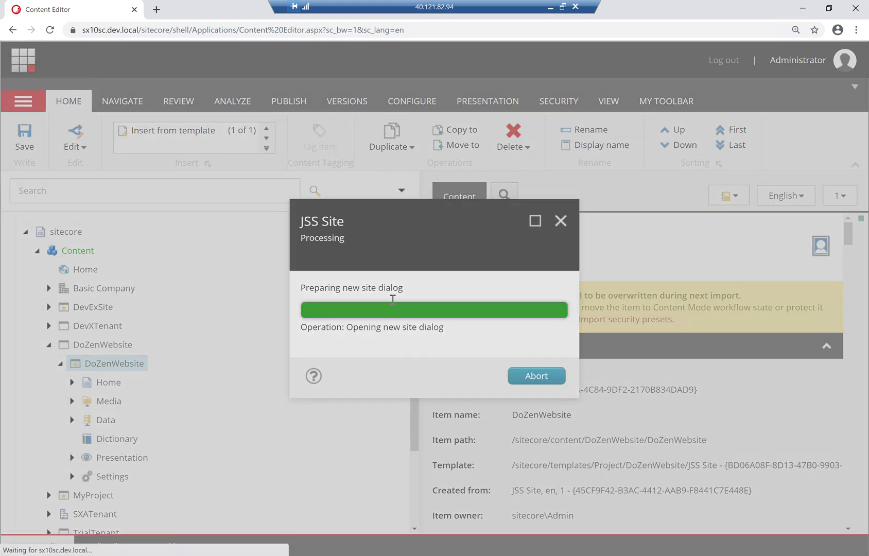
{"action": "key", "text": "ctrl+a"}
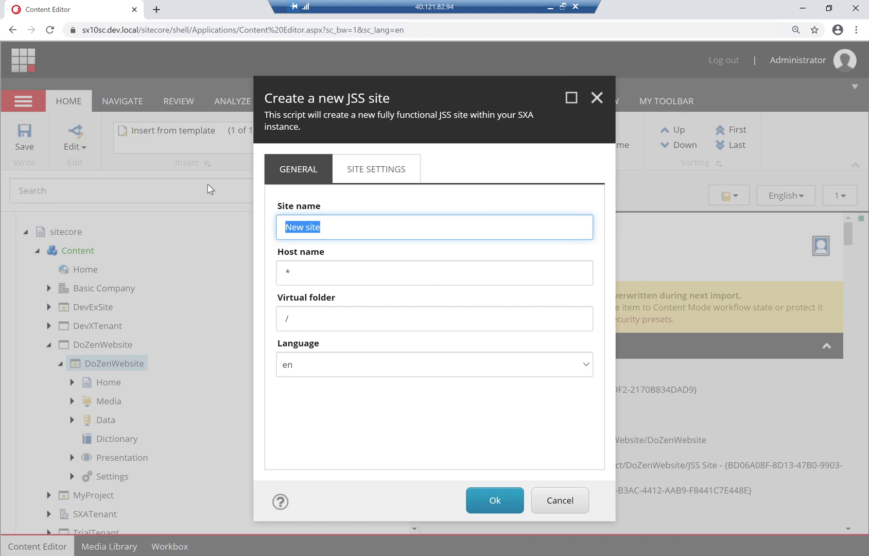
{"action": "type", "text": "TrainingSeries"}
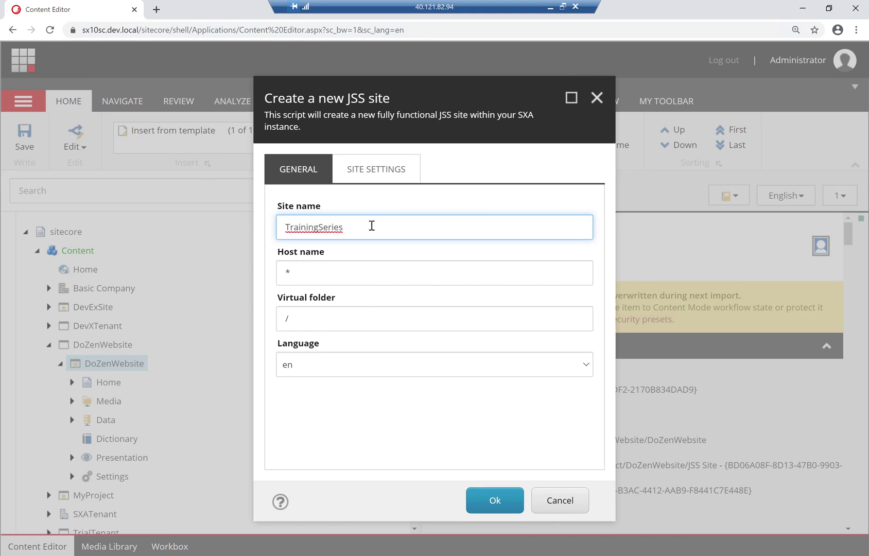
{"action": "left_click_drag", "start_coordinate": [360, 224], "coordinate": [155, 228]}
{"action": "key", "text": "ctrl+c"}
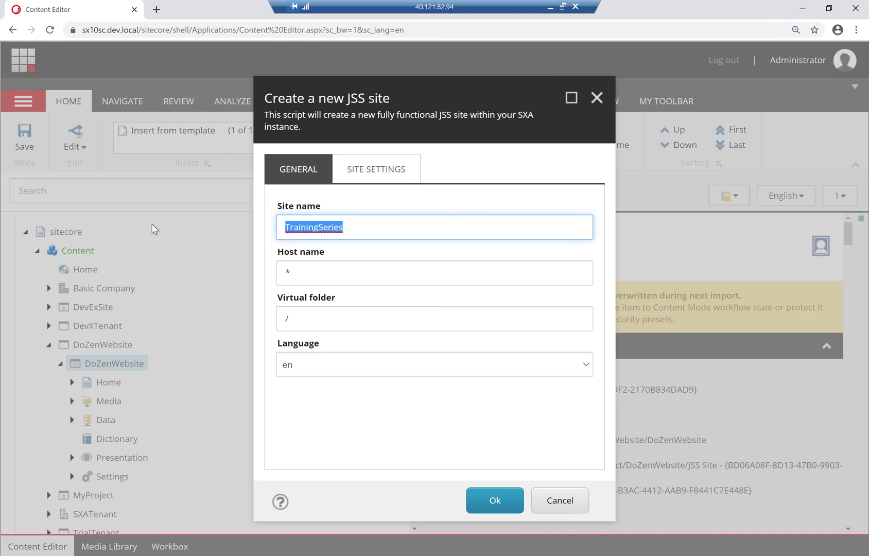
{"action": "left_click", "coordinate": [318, 313]}
{"action": "key", "text": "ctrl+v"}
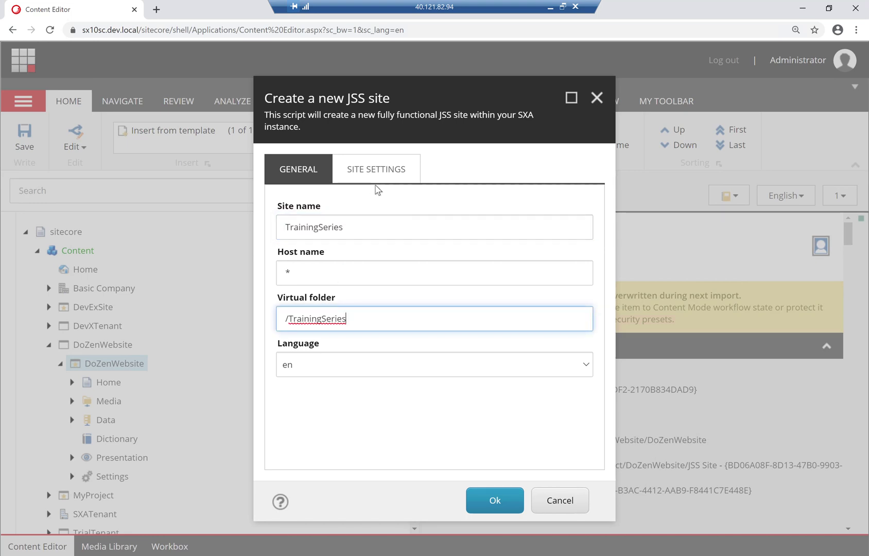
{"action": "left_click", "coordinate": [493, 502]}
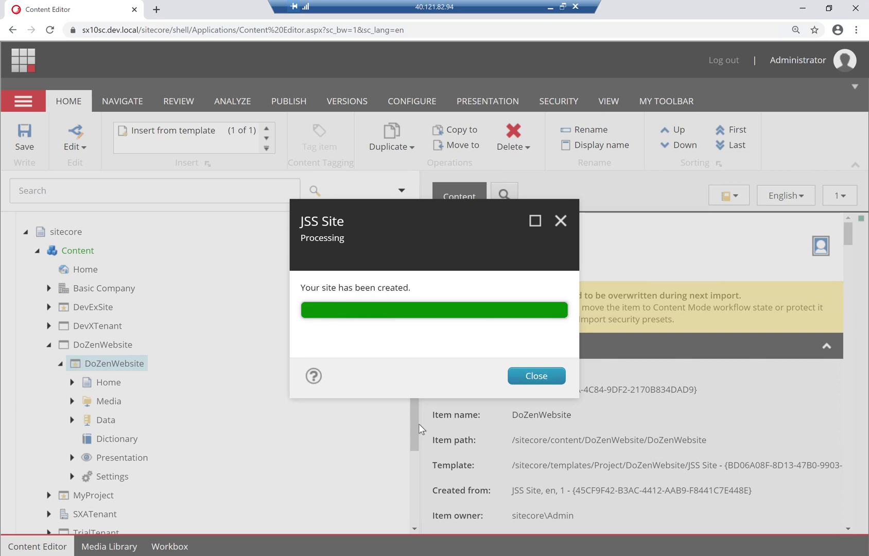
Dismiss the creation message, expand TrainingSeries and open its Settings item.
{"action": "left_click", "coordinate": [529, 381]}
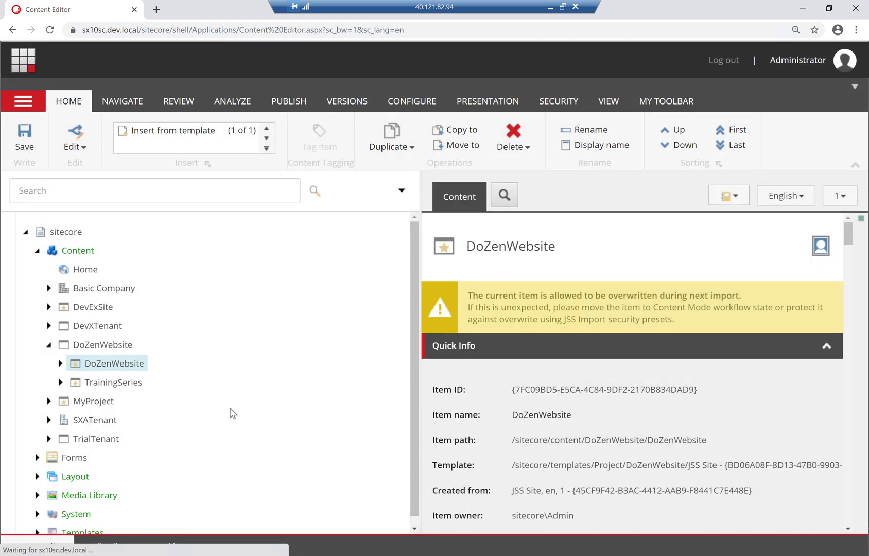
{"action": "left_click", "coordinate": [88, 374]}
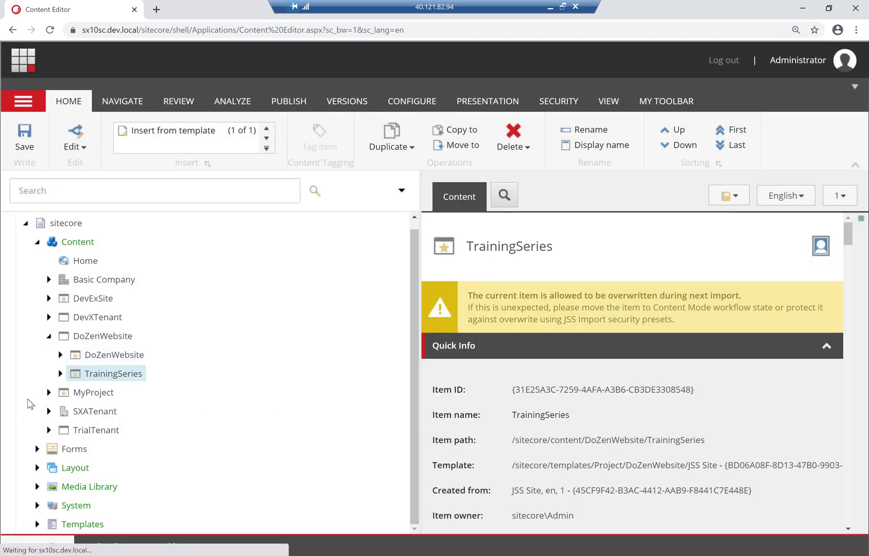
{"action": "left_click", "coordinate": [60, 374]}
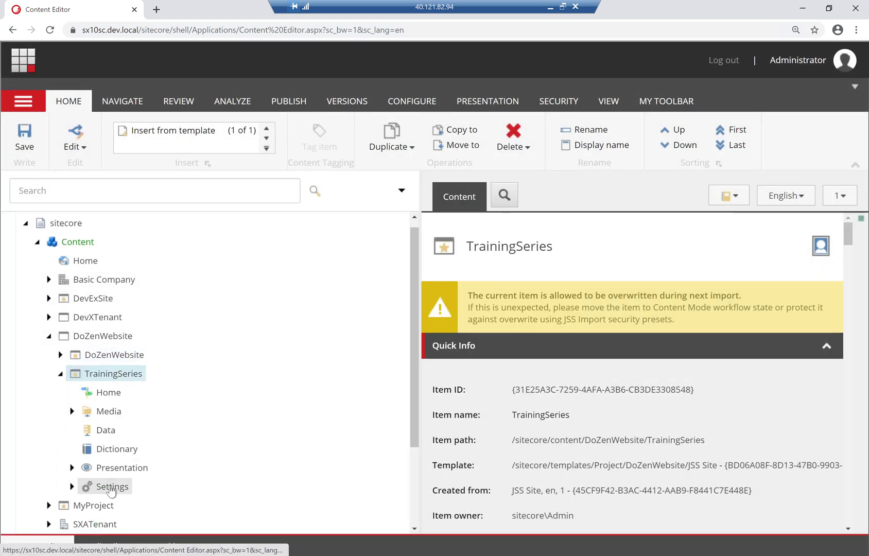
{"action": "left_click", "coordinate": [110, 488]}
{"action": "scroll", "coordinate": [561, 368], "scroll_direction": "down", "scroll_amount": 3}
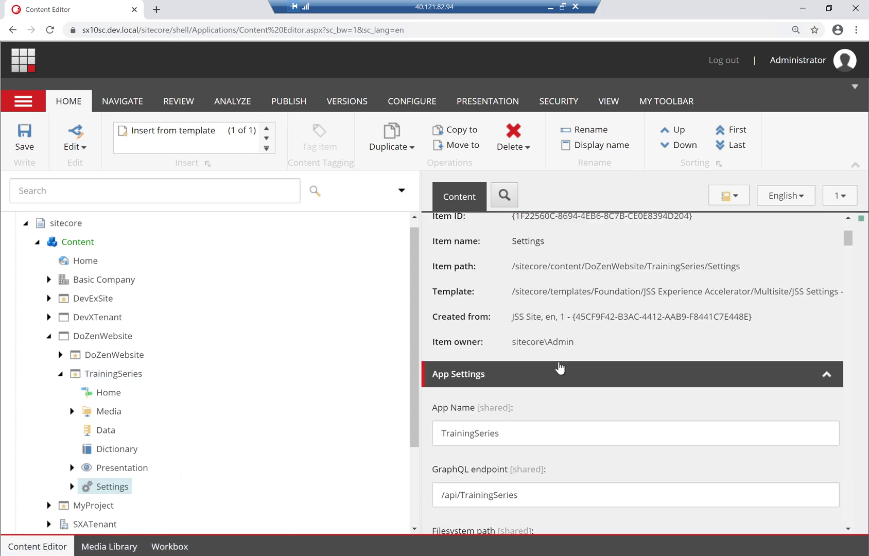
Change the Server side rendering engine field from nodejs to http.
{"action": "left_click", "coordinate": [727, 196]}
{"action": "type", "text": "re"}
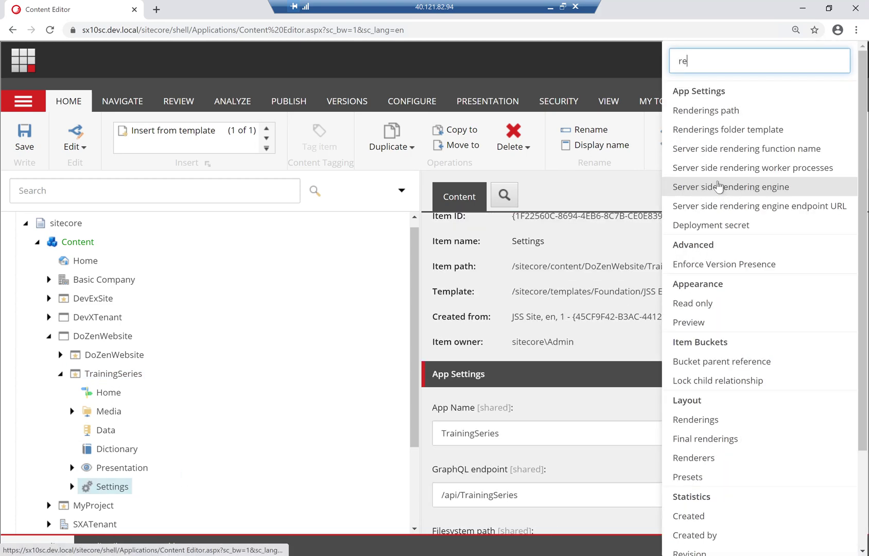
{"action": "left_click", "coordinate": [712, 121]}
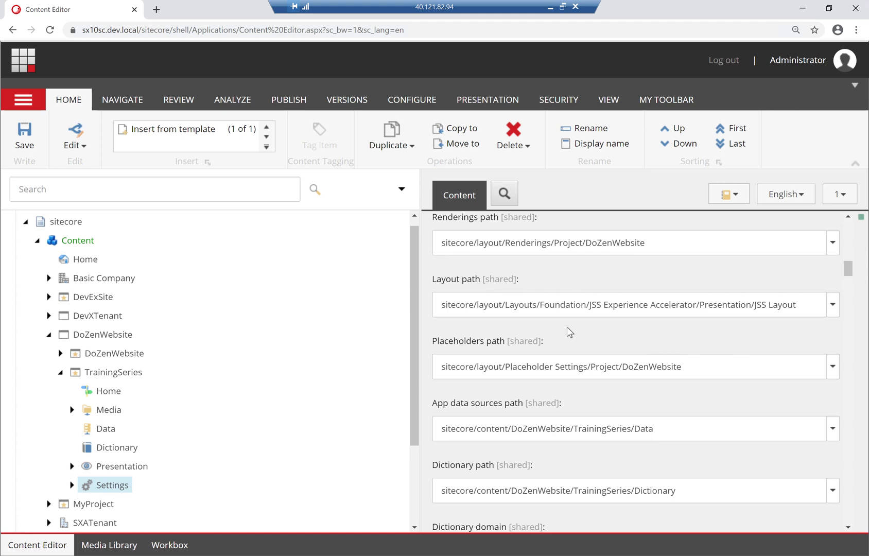
{"action": "left_click", "coordinate": [726, 194]}
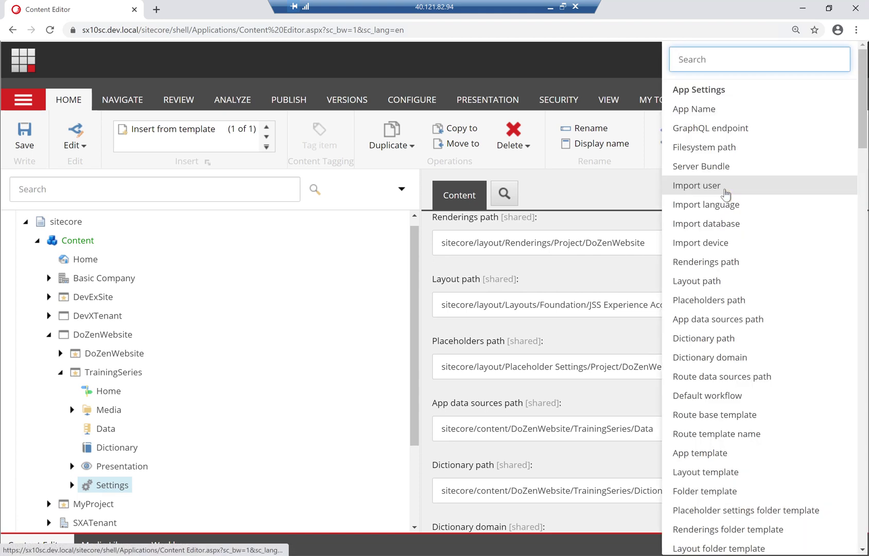
{"action": "type", "text": "re"}
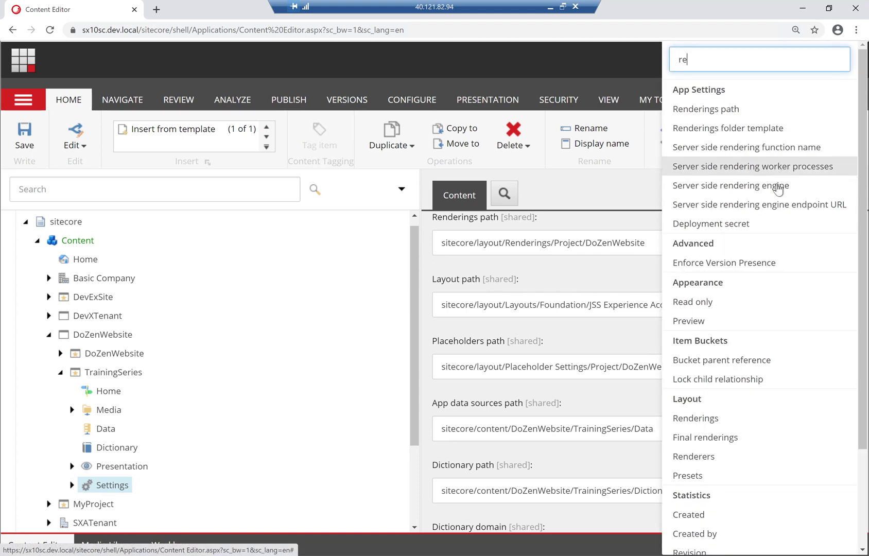
{"action": "left_click", "coordinate": [780, 187]}
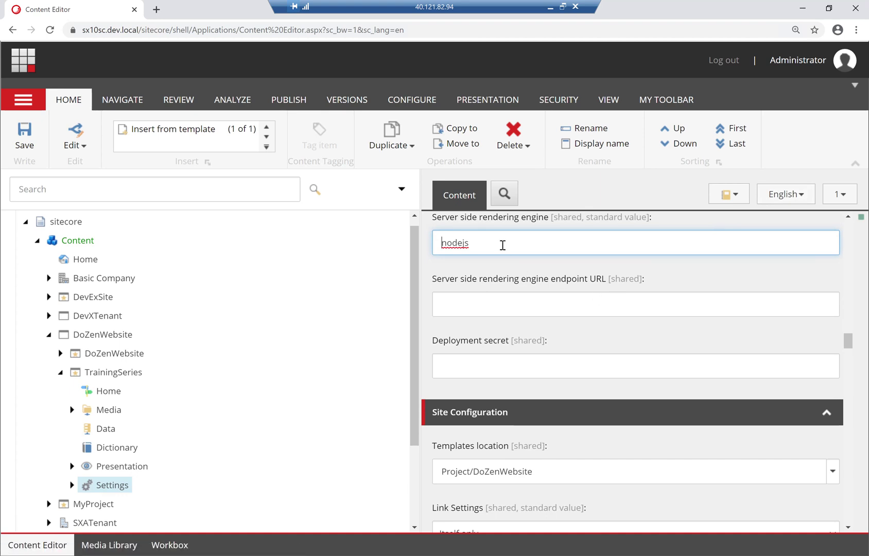
{"action": "left_click_drag", "start_coordinate": [502, 245], "coordinate": [389, 233]}
{"action": "type", "text": "h"}
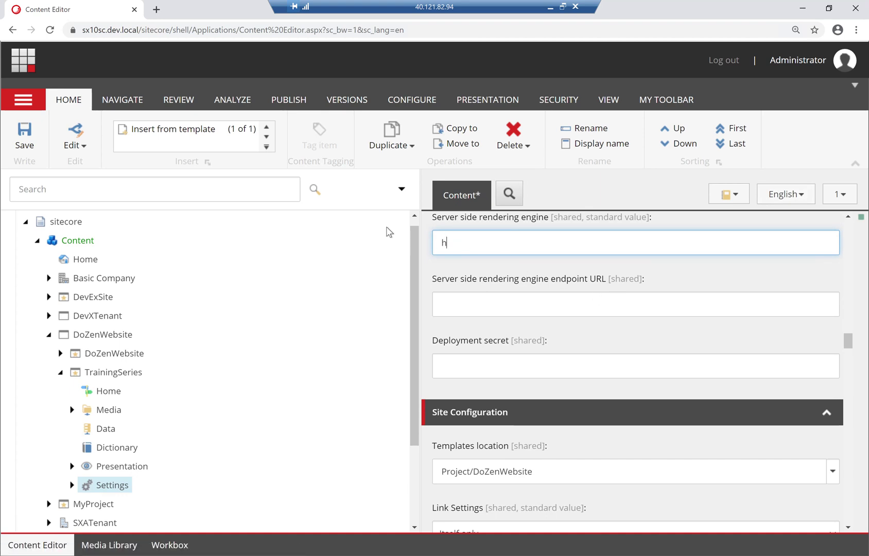
{"action": "type", "text": "ttp"}
Save the engine change, then set the endpoint URL to localhost:5000 and save again.
{"action": "left_click", "coordinate": [621, 305]}
{"action": "left_click", "coordinate": [24, 143]}
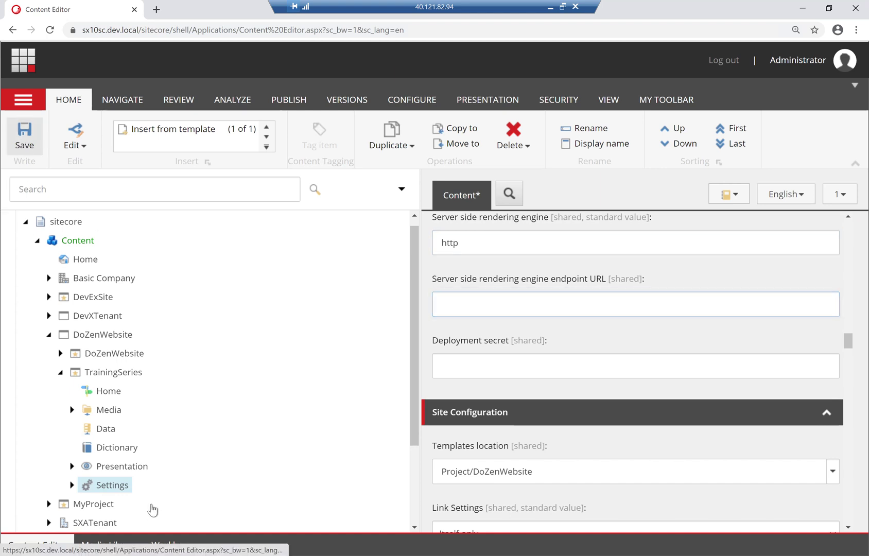
{"action": "left_click", "coordinate": [557, 306]}
{"action": "type", "text": "localhost:5000"}
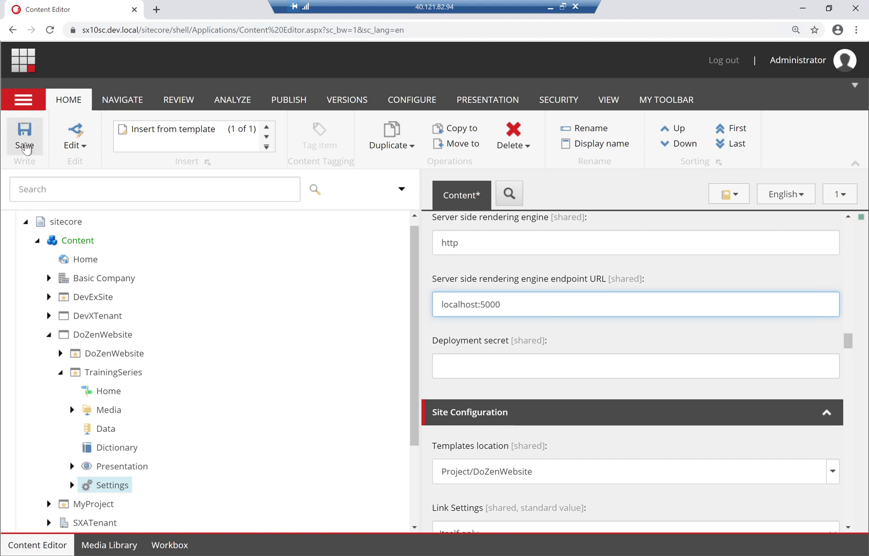
{"action": "left_click", "coordinate": [25, 139]}
Highlight the 'nodejs to http' and endpoint URL steps on slide 9, then return to Sitecore.
{"action": "left_click", "coordinate": [549, 6]}
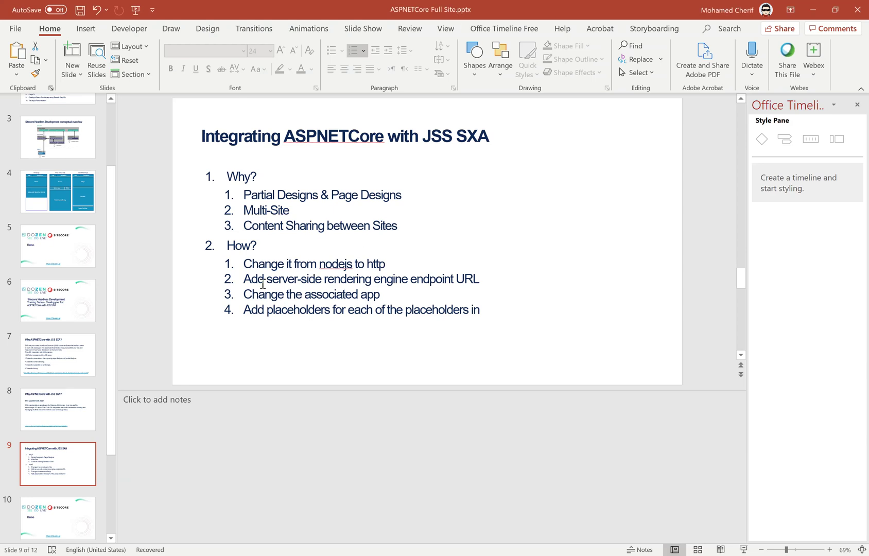
{"action": "left_click_drag", "start_coordinate": [251, 268], "coordinate": [456, 265]}
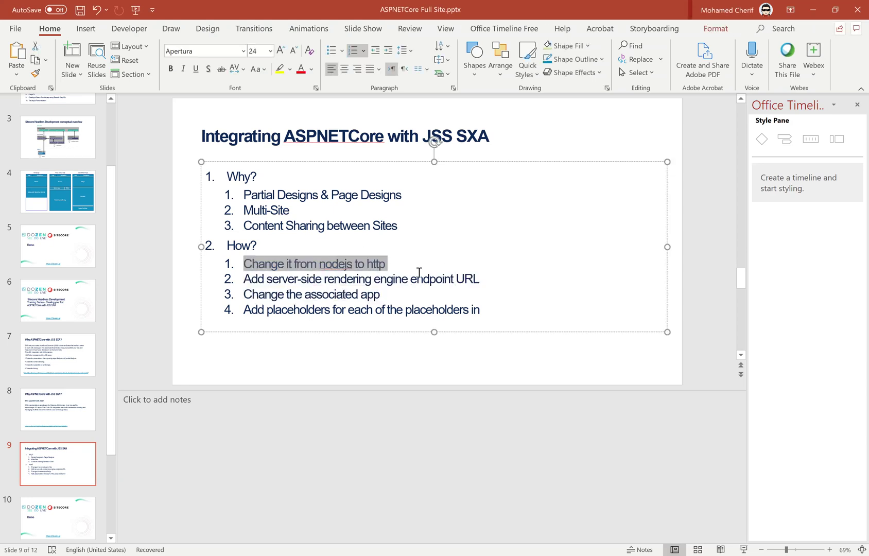
{"action": "left_click_drag", "start_coordinate": [241, 283], "coordinate": [510, 276]}
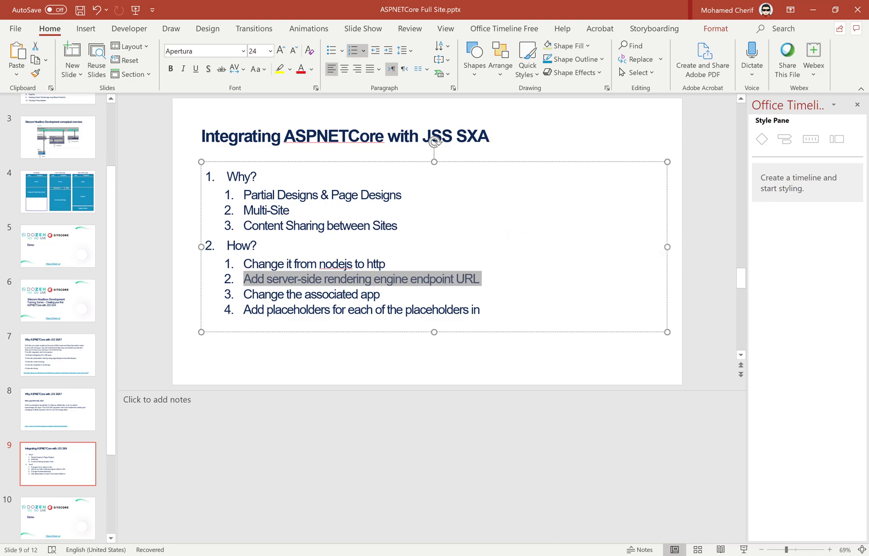
{"action": "key", "text": "alt+Tab"}
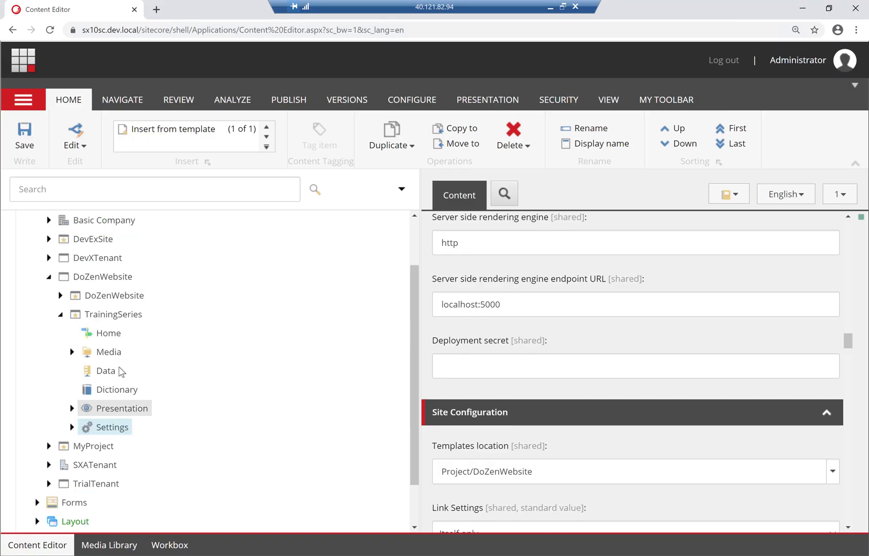
Select the Home item under TrainingSeries in the content tree.
{"action": "left_click", "coordinate": [108, 333]}
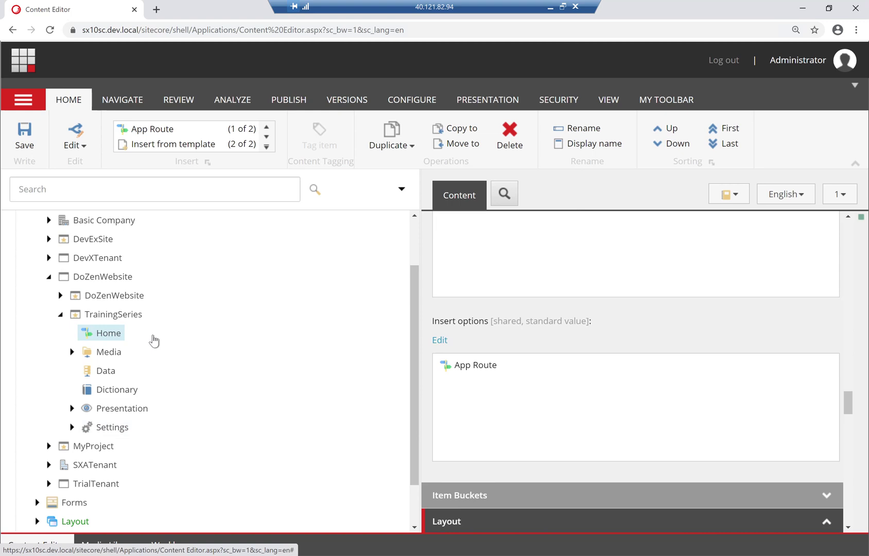
{"action": "scroll", "coordinate": [575, 368], "scroll_direction": "up", "scroll_amount": 5}
{"action": "scroll", "coordinate": [575, 370], "scroll_direction": "up", "scroll_amount": 15}
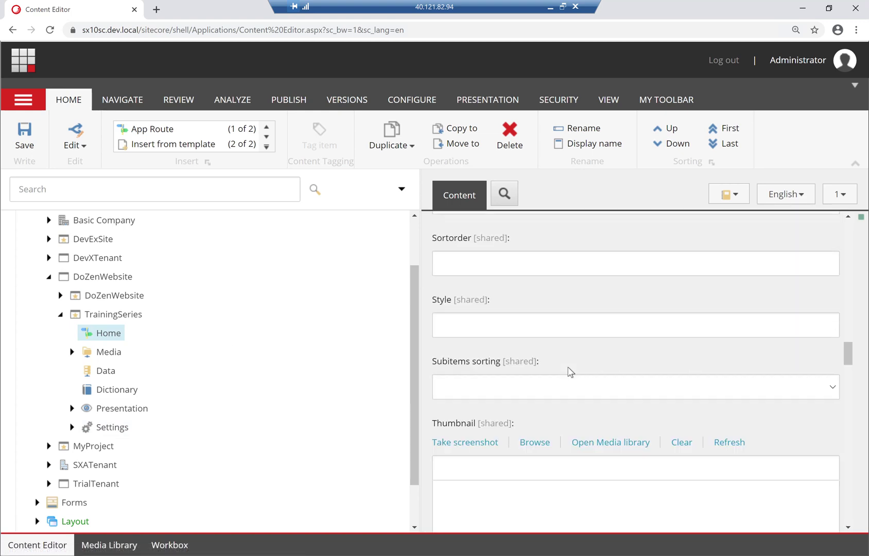
{"action": "scroll", "coordinate": [592, 436], "scroll_direction": "up", "scroll_amount": 15}
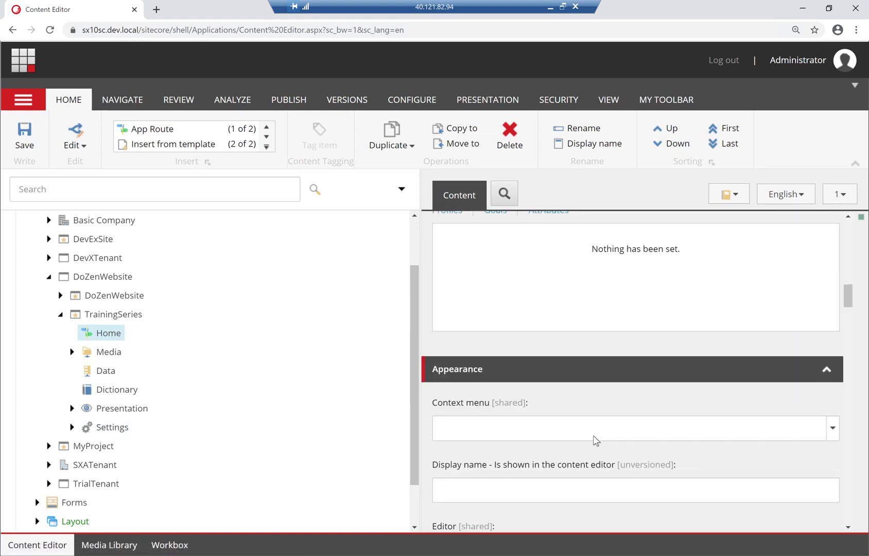
{"action": "scroll", "coordinate": [591, 435], "scroll_direction": "down", "scroll_amount": 2}
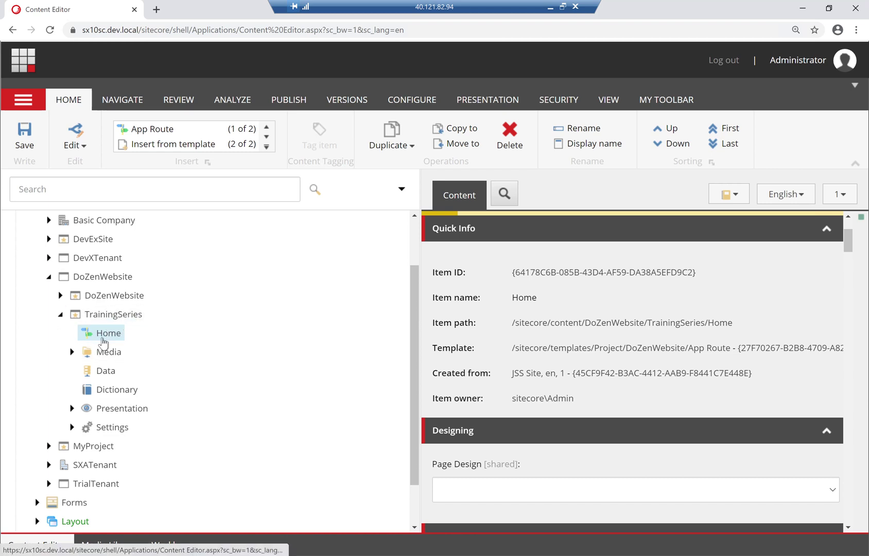
Insert an App Route item named Page 1 under Home.
{"action": "right_click", "coordinate": [103, 341]}
{"action": "mouse_move", "coordinate": [159, 309]}
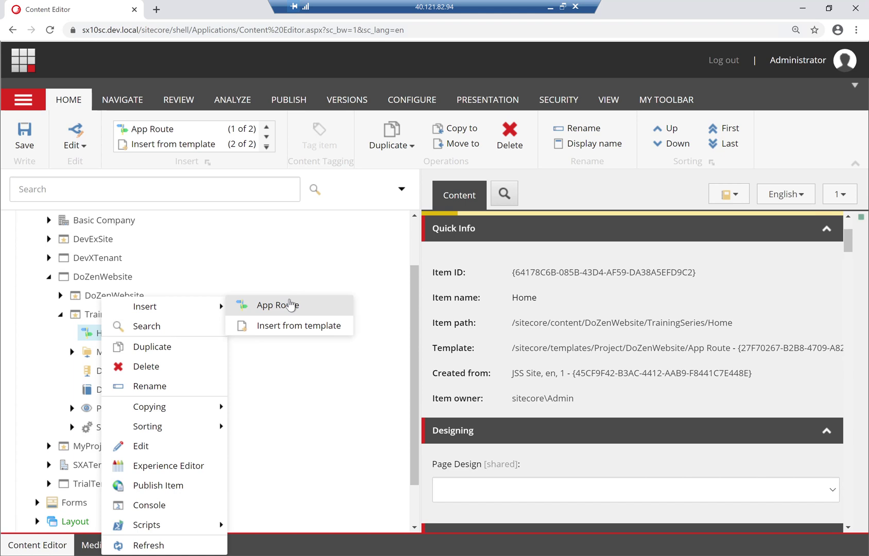
{"action": "left_click", "coordinate": [278, 305]}
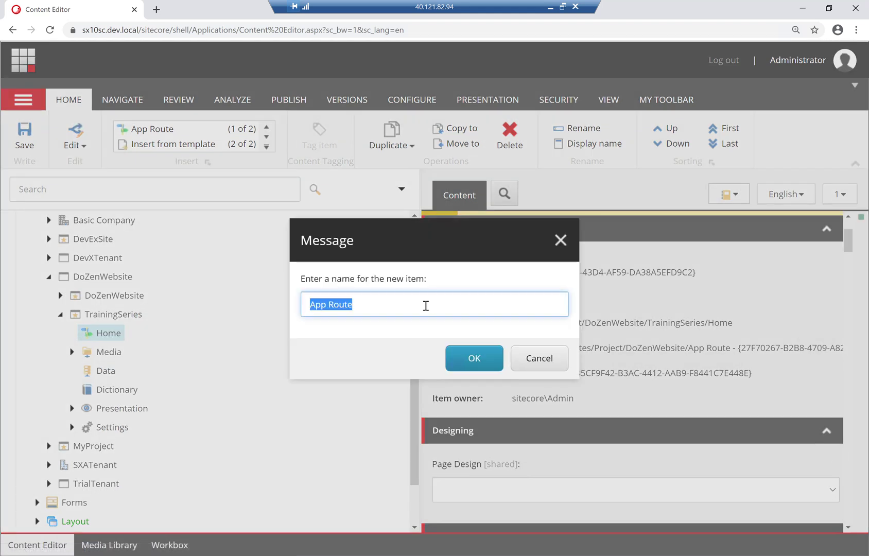
{"action": "type", "text": "Page 1"}
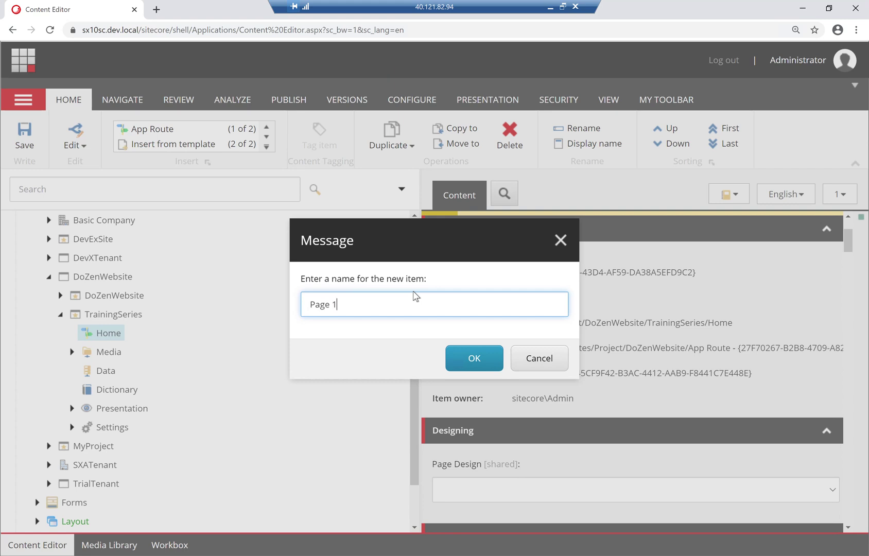
{"action": "key", "text": "Return"}
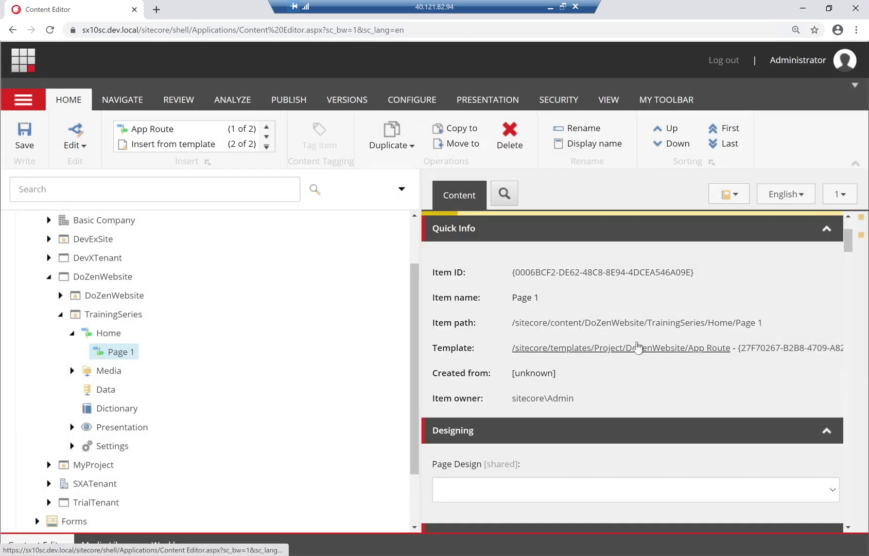
{"action": "scroll", "coordinate": [623, 337], "scroll_direction": "down", "scroll_amount": 10}
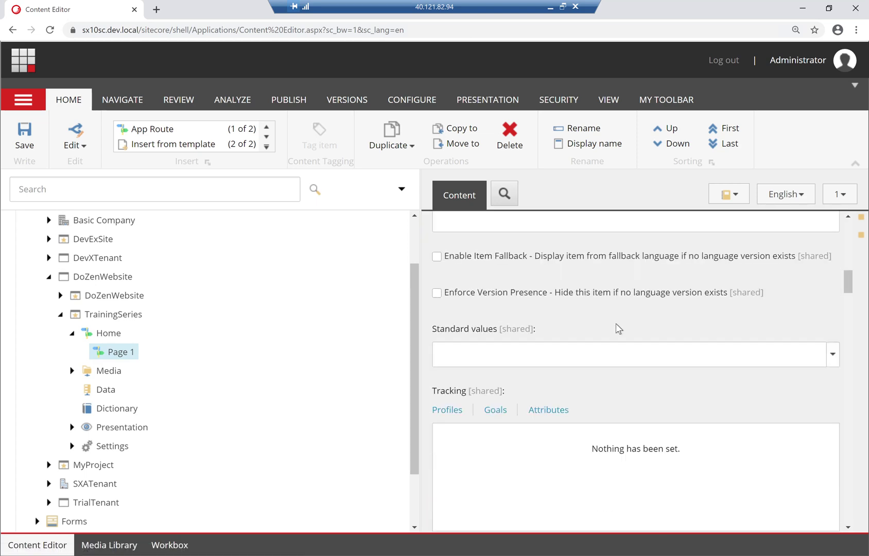
{"action": "scroll", "coordinate": [623, 310], "scroll_direction": "down", "scroll_amount": 12}
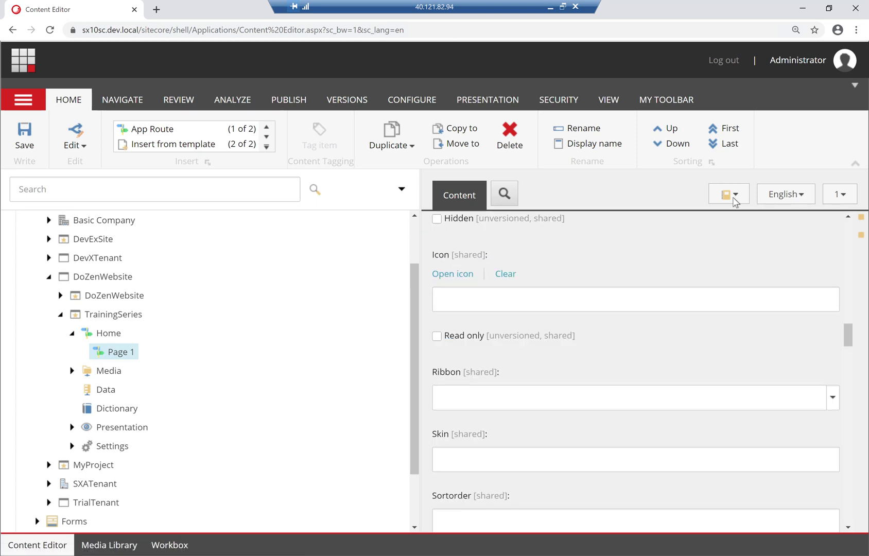
Jump to Page 1's Layout section, showing JSS Layout on the Default device.
{"action": "left_click", "coordinate": [735, 196]}
{"action": "type", "text": "lay"}
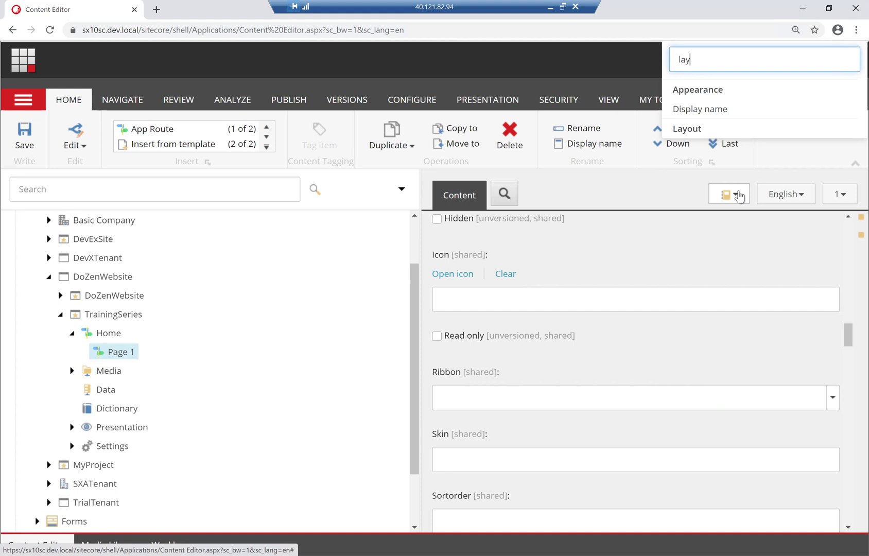
{"action": "left_click", "coordinate": [706, 130]}
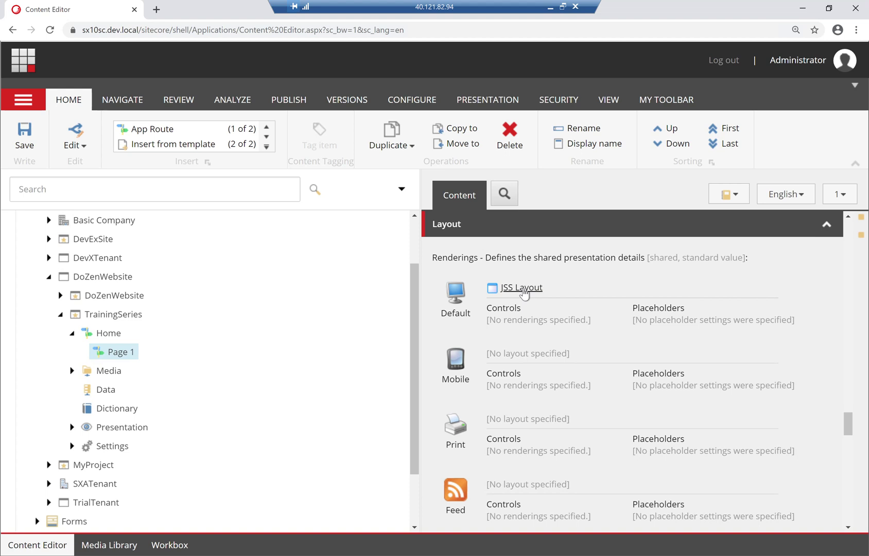
{"action": "double_click", "coordinate": [517, 292]}
{"action": "scroll", "coordinate": [123, 214], "scroll_direction": "down", "scroll_amount": 2}
Search for 'JSS Layout', open the layout item and scroll to its Layout Service Placeholders.
{"action": "left_click", "coordinate": [97, 182]}
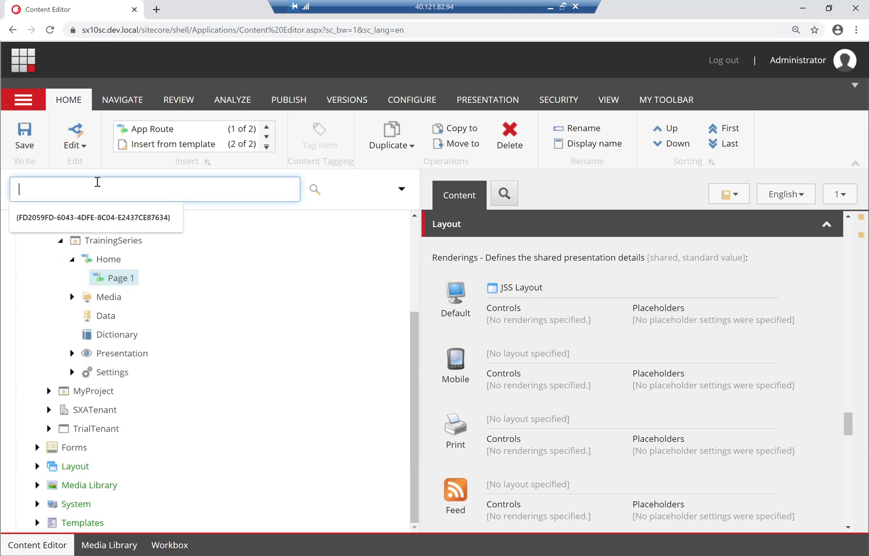
{"action": "type", "text": "JSS Layout"}
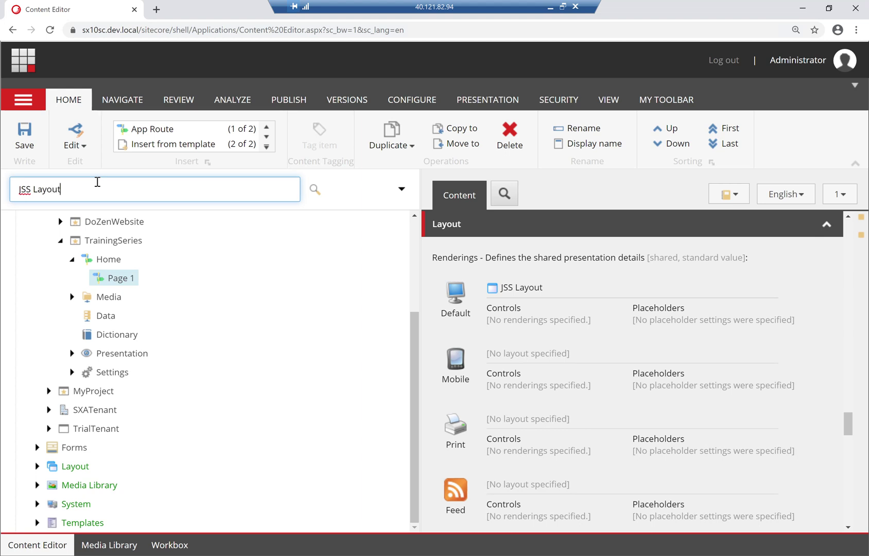
{"action": "key", "text": "Return"}
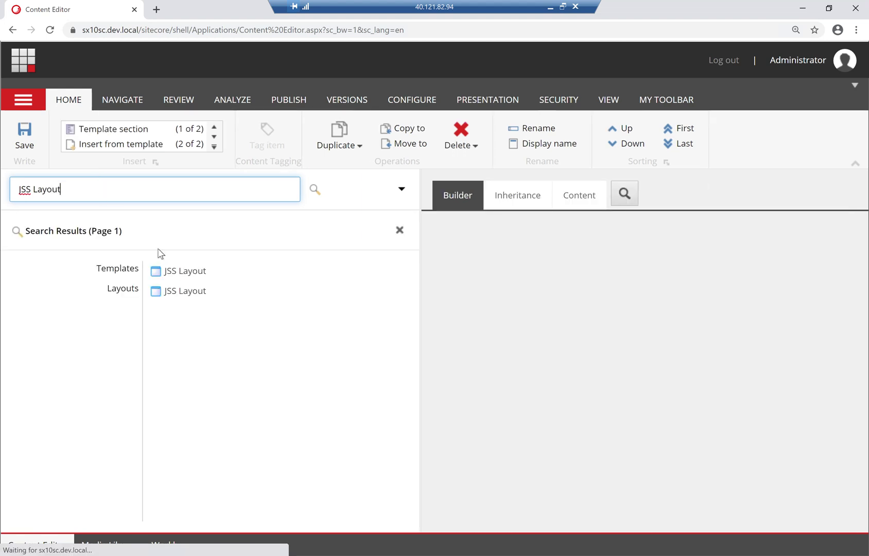
{"action": "left_click", "coordinate": [184, 291]}
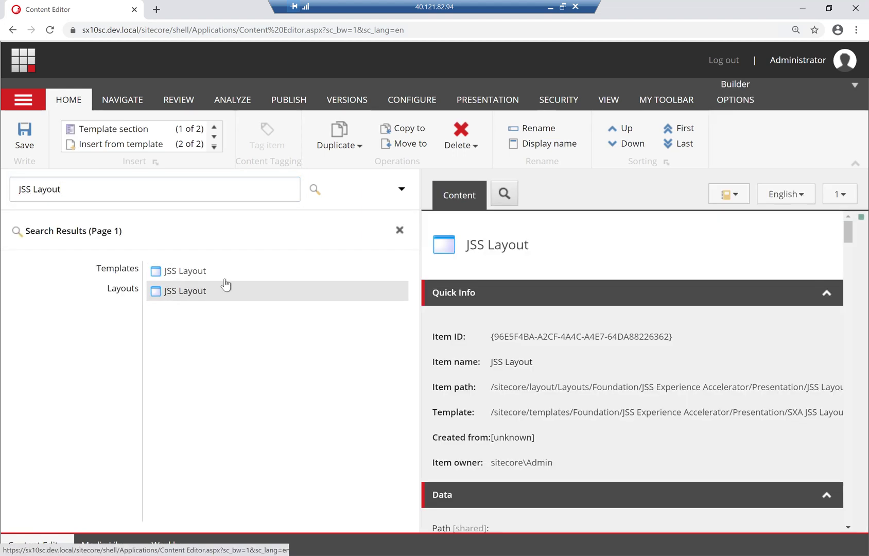
{"action": "left_click", "coordinate": [400, 230]}
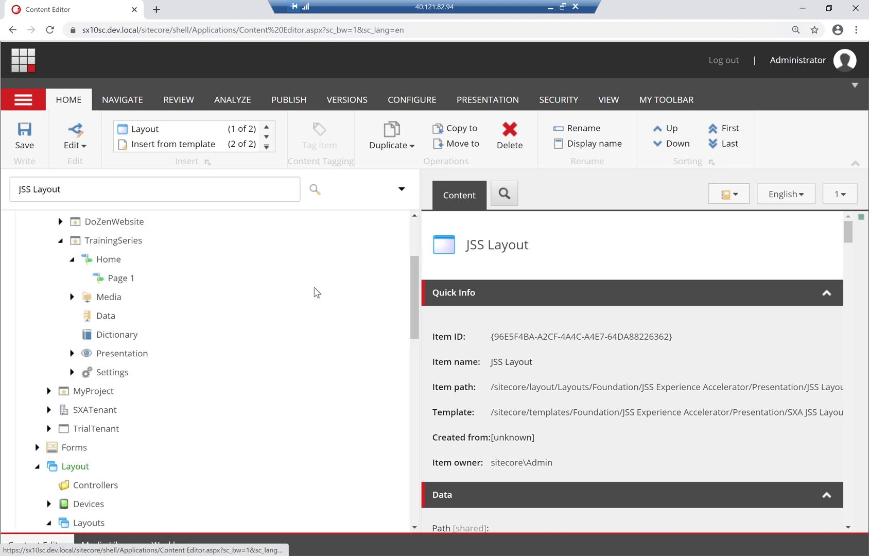
{"action": "scroll", "coordinate": [298, 304], "scroll_direction": "down", "scroll_amount": 7}
{"action": "scroll", "coordinate": [282, 317], "scroll_direction": "up", "scroll_amount": 1}
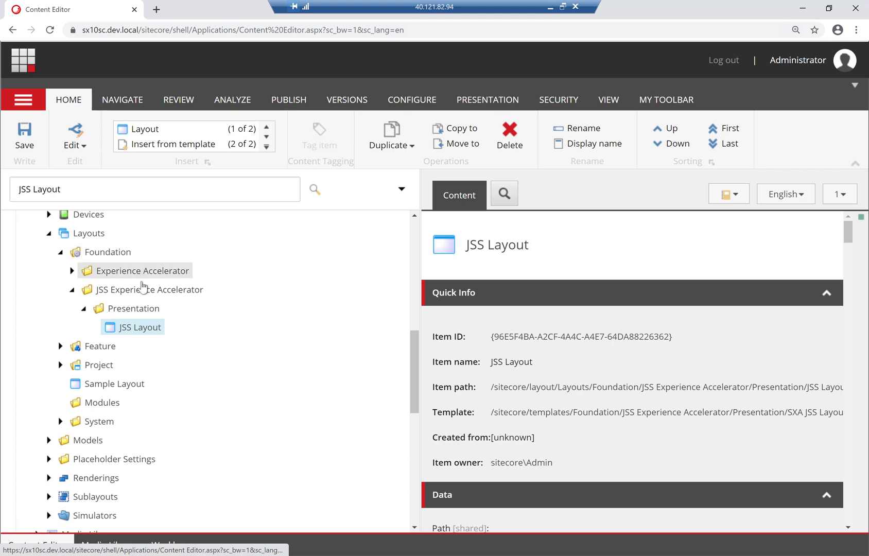
{"action": "scroll", "coordinate": [484, 376], "scroll_direction": "down", "scroll_amount": 7}
{"action": "scroll", "coordinate": [483, 372], "scroll_direction": "down", "scroll_amount": 2}
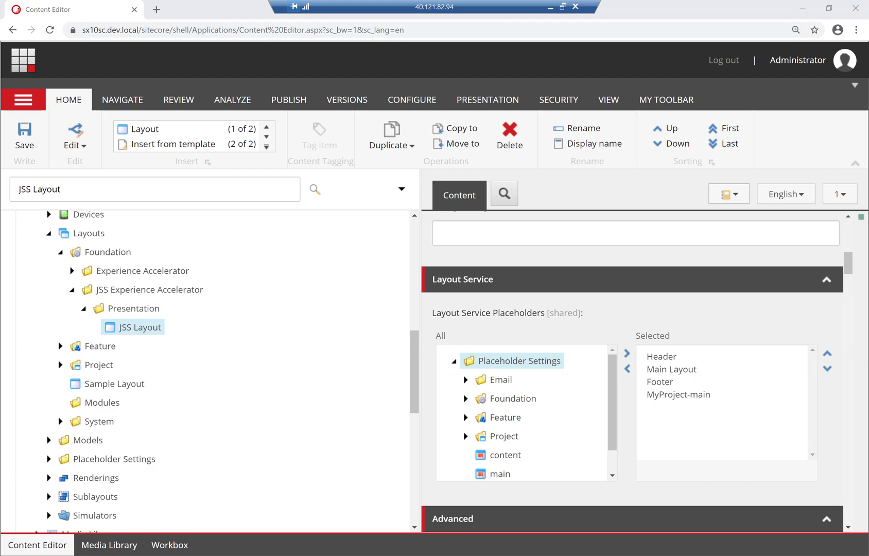
In Visual Studio, open and review the _Layout.cshtml view of DoZenWebsite.Project.
{"action": "key", "text": "alt+Tab"}
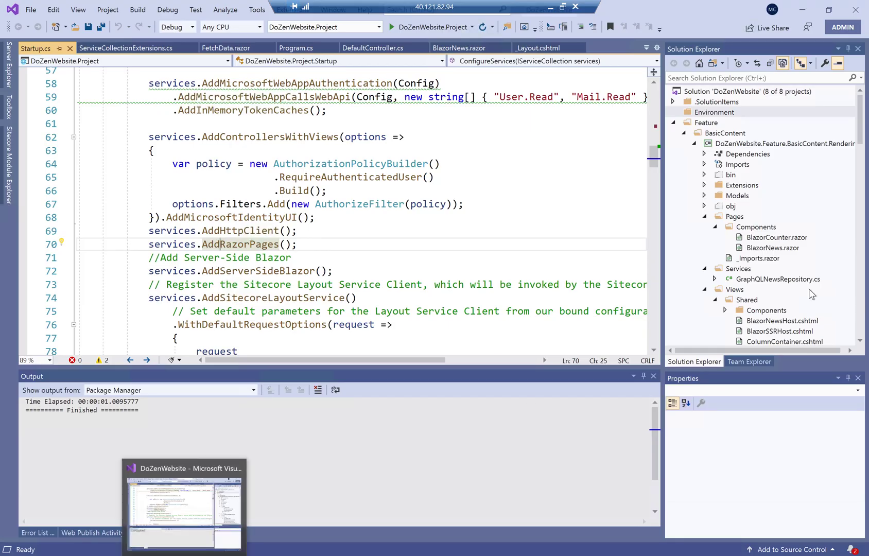
{"action": "scroll", "coordinate": [784, 297], "scroll_direction": "down", "scroll_amount": 10}
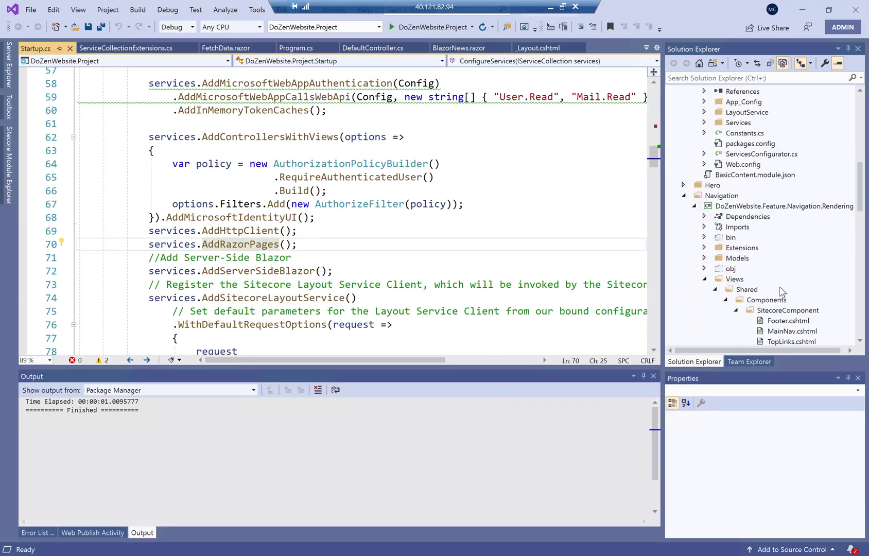
{"action": "scroll", "coordinate": [775, 281], "scroll_direction": "down", "scroll_amount": 5}
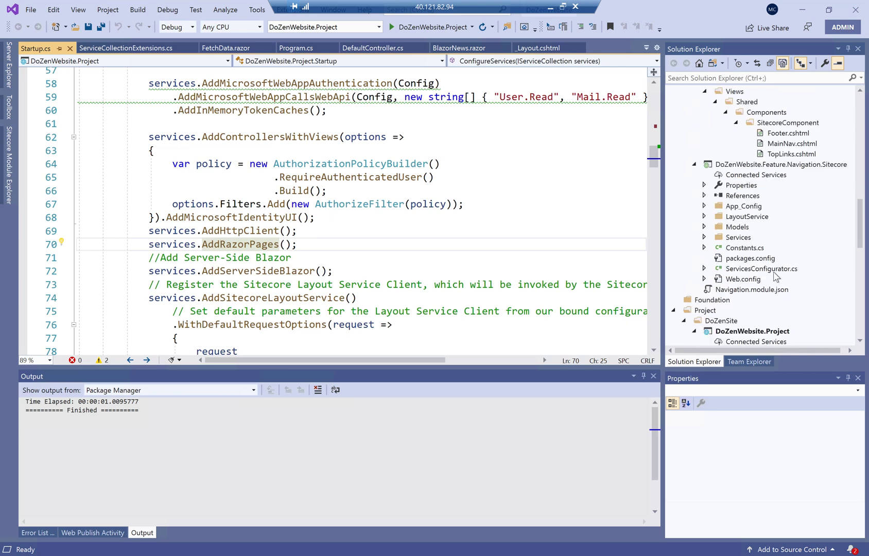
{"action": "scroll", "coordinate": [777, 278], "scroll_direction": "down", "scroll_amount": 6}
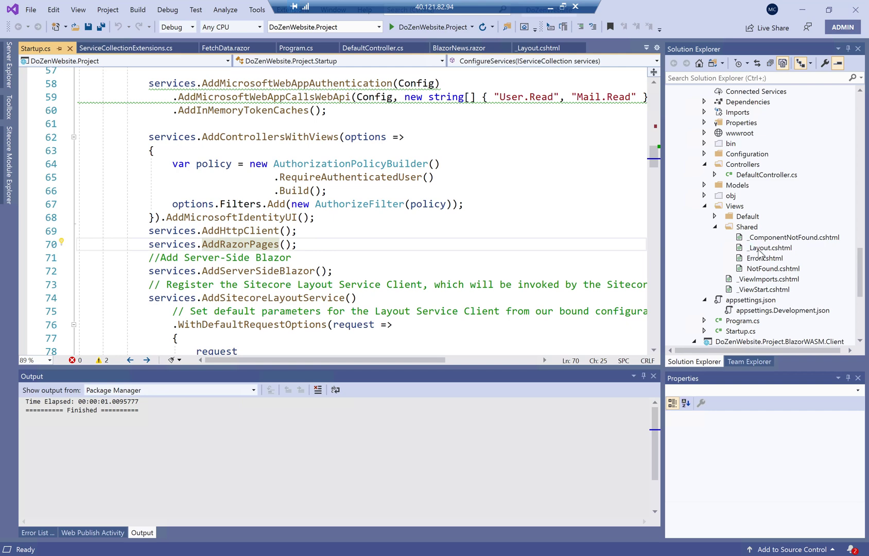
{"action": "double_click", "coordinate": [763, 249]}
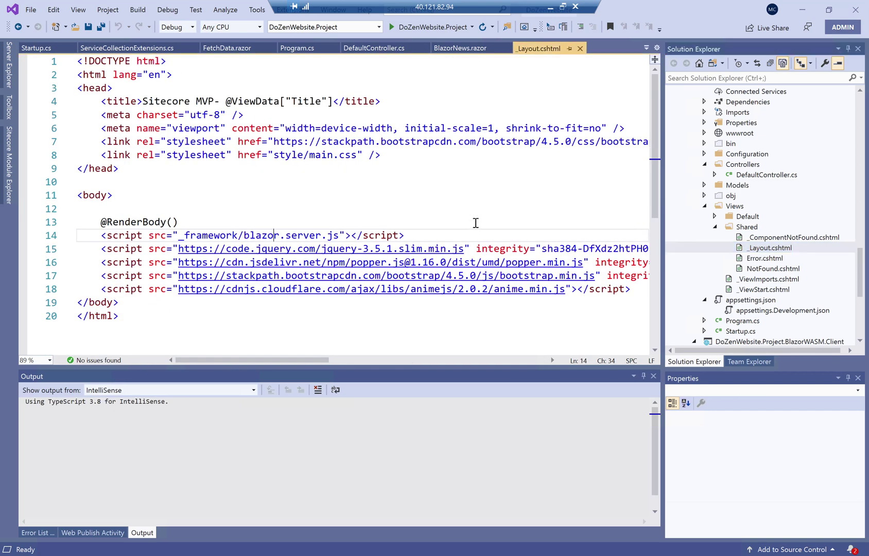
{"action": "scroll", "coordinate": [454, 217], "scroll_direction": "down", "scroll_amount": 3}
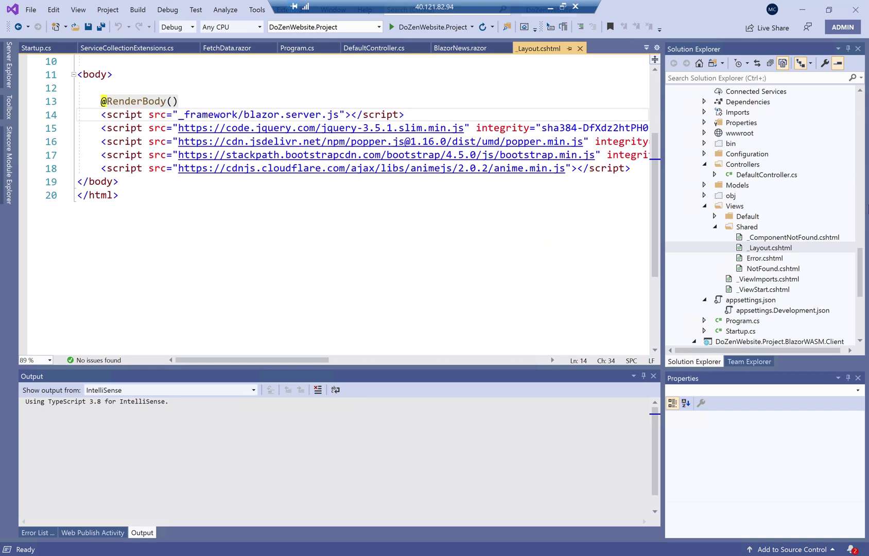
{"action": "scroll", "coordinate": [793, 242], "scroll_direction": "down", "scroll_amount": 2}
{"action": "scroll", "coordinate": [786, 249], "scroll_direction": "up", "scroll_amount": 2}
Preview _ViewImports.cshtml, then expand Views > Default to list Index.cshtml.
{"action": "left_click", "coordinate": [771, 278]}
{"action": "scroll", "coordinate": [795, 277], "scroll_direction": "down", "scroll_amount": 1}
{"action": "scroll", "coordinate": [795, 278], "scroll_direction": "up", "scroll_amount": 1}
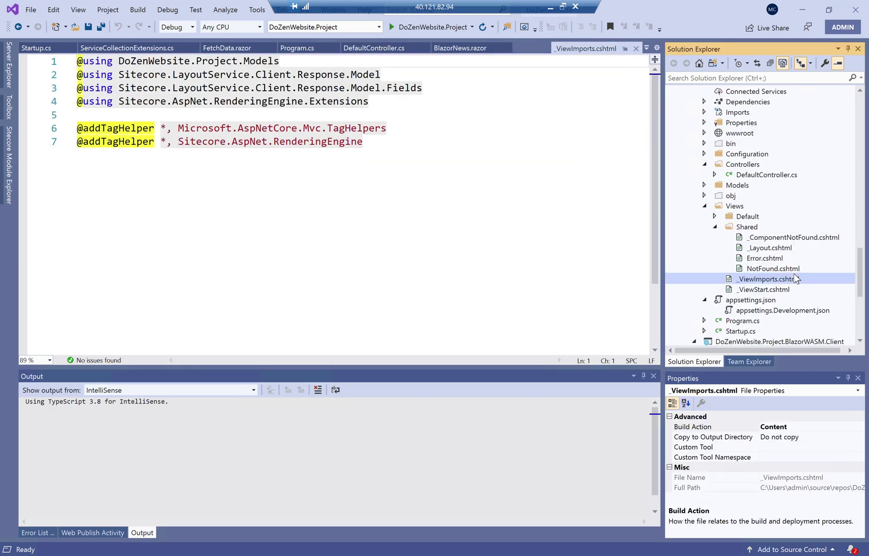
{"action": "scroll", "coordinate": [795, 278], "scroll_direction": "up", "scroll_amount": 6}
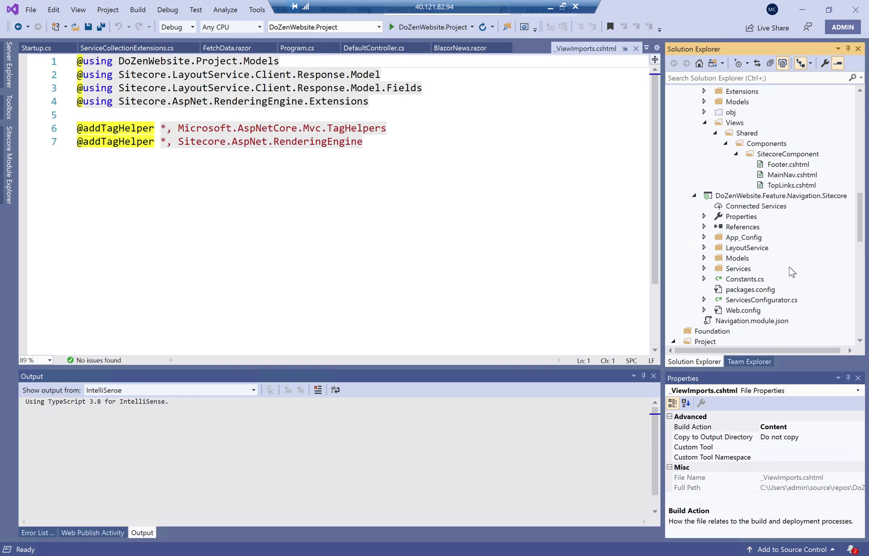
{"action": "scroll", "coordinate": [791, 272], "scroll_direction": "down", "scroll_amount": 8}
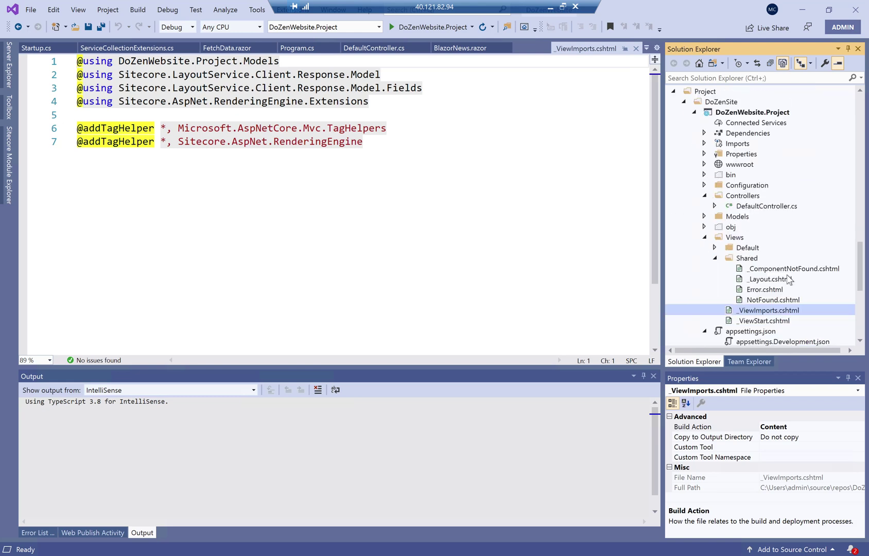
{"action": "scroll", "coordinate": [611, 245], "scroll_direction": "down", "scroll_amount": 1}
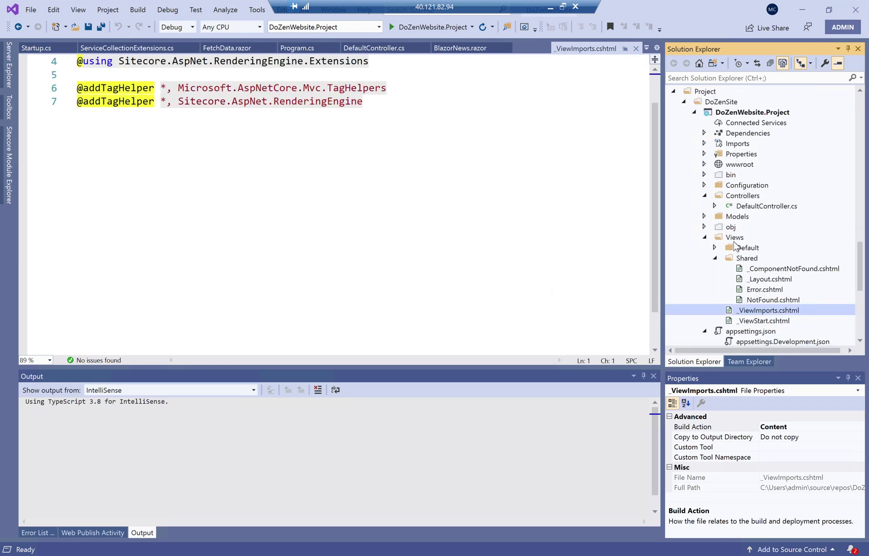
{"action": "scroll", "coordinate": [730, 255], "scroll_direction": "down", "scroll_amount": 1}
{"action": "scroll", "coordinate": [733, 252], "scroll_direction": "up", "scroll_amount": 3}
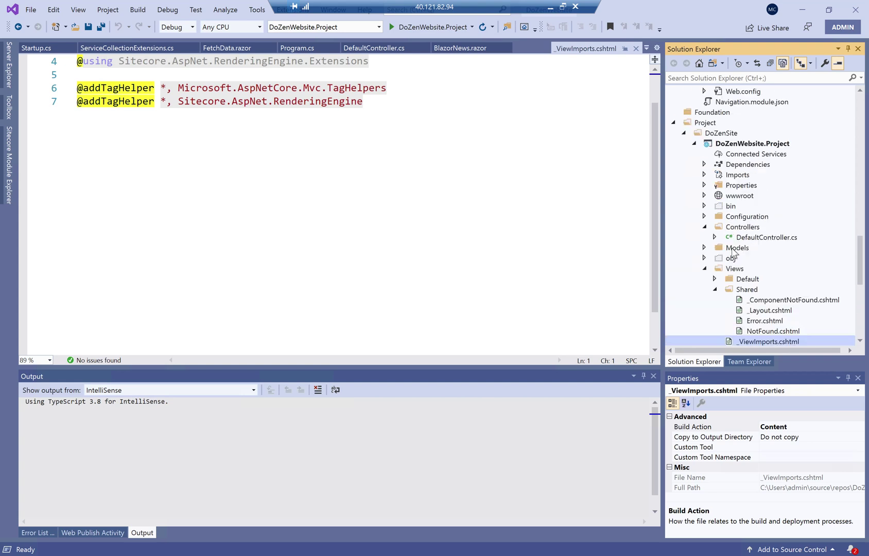
{"action": "scroll", "coordinate": [725, 252], "scroll_direction": "down", "scroll_amount": 2}
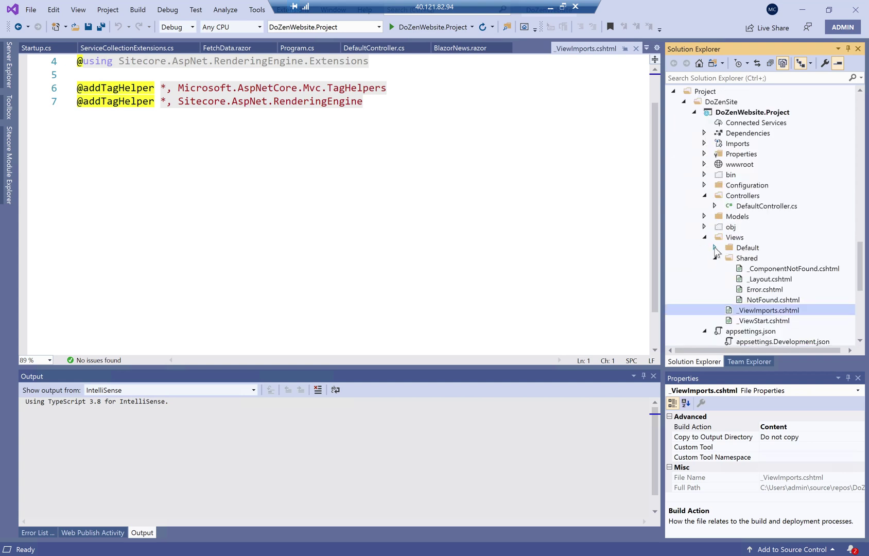
{"action": "left_click", "coordinate": [714, 247]}
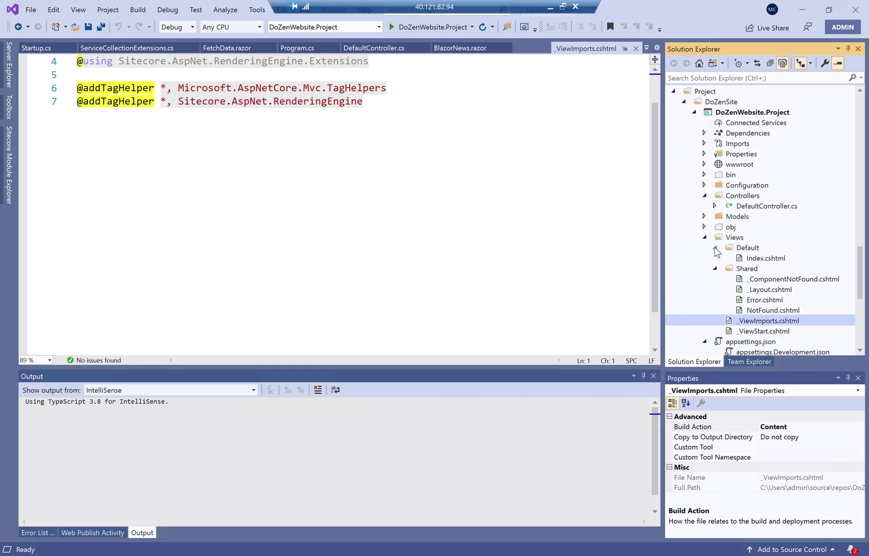
Open Index.cshtml, highlight its header, main and footer sc-placeholder tags, then return to Sitecore.
{"action": "double_click", "coordinate": [765, 258]}
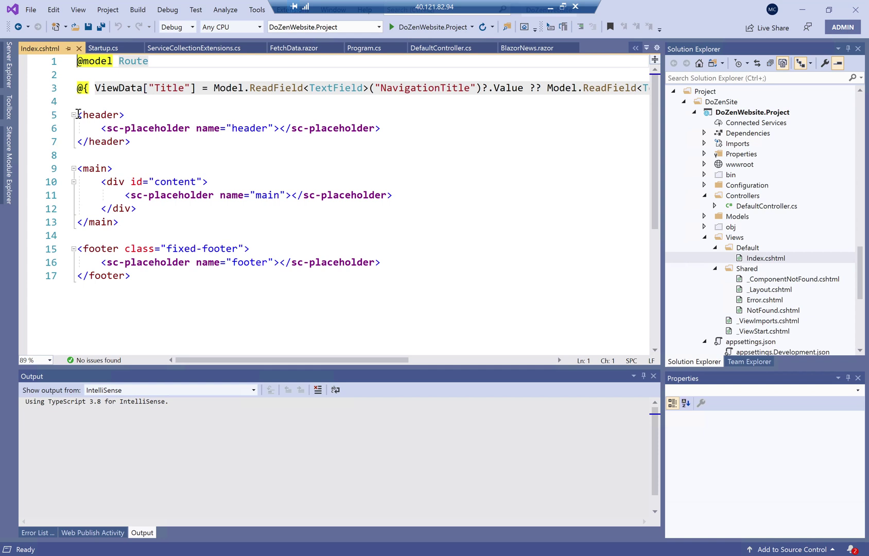
{"action": "left_click", "coordinate": [101, 128]}
{"action": "left_click", "coordinate": [401, 128], "text": "shift"}
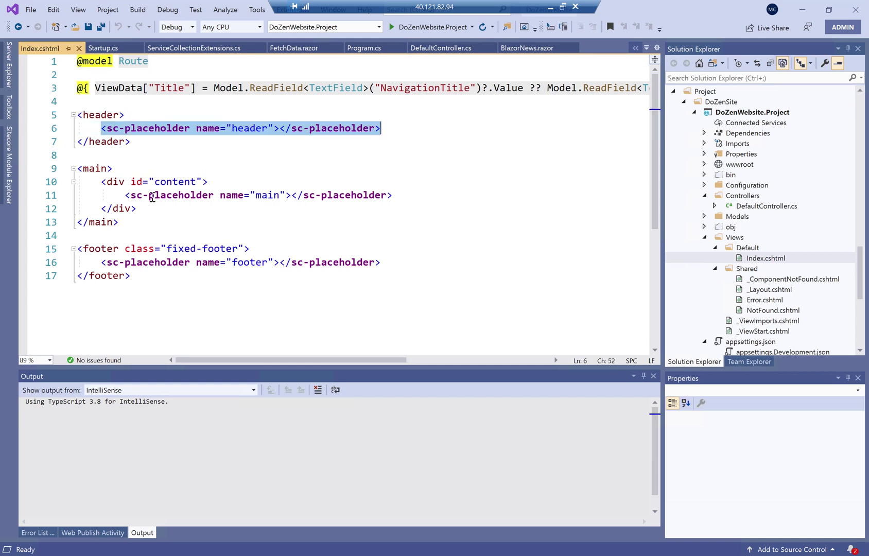
{"action": "left_click", "coordinate": [119, 195]}
{"action": "left_click", "coordinate": [433, 195], "text": "shift"}
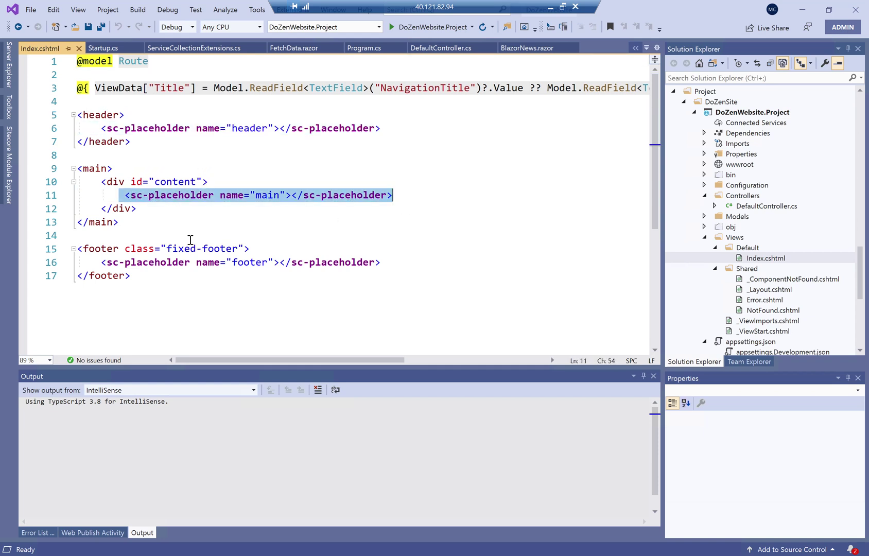
{"action": "left_click_drag", "start_coordinate": [96, 266], "coordinate": [442, 263]}
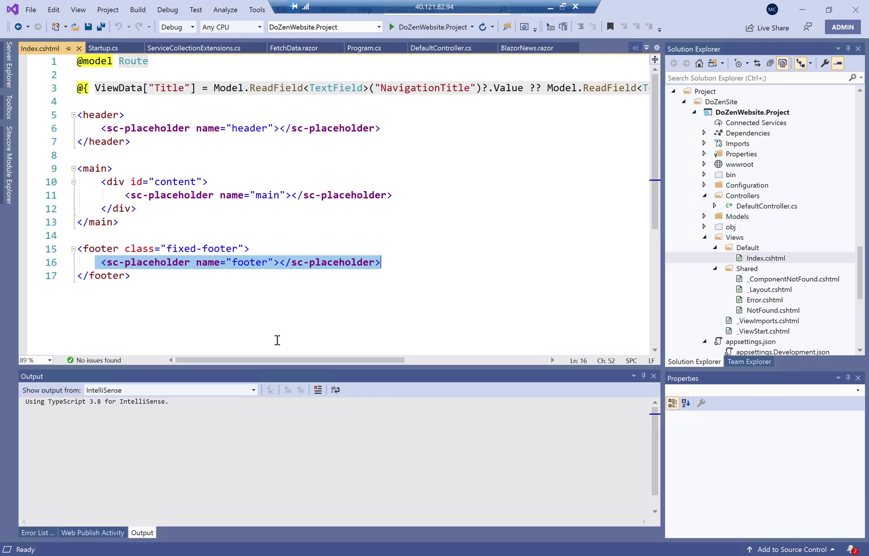
{"action": "key", "text": "alt+Tab"}
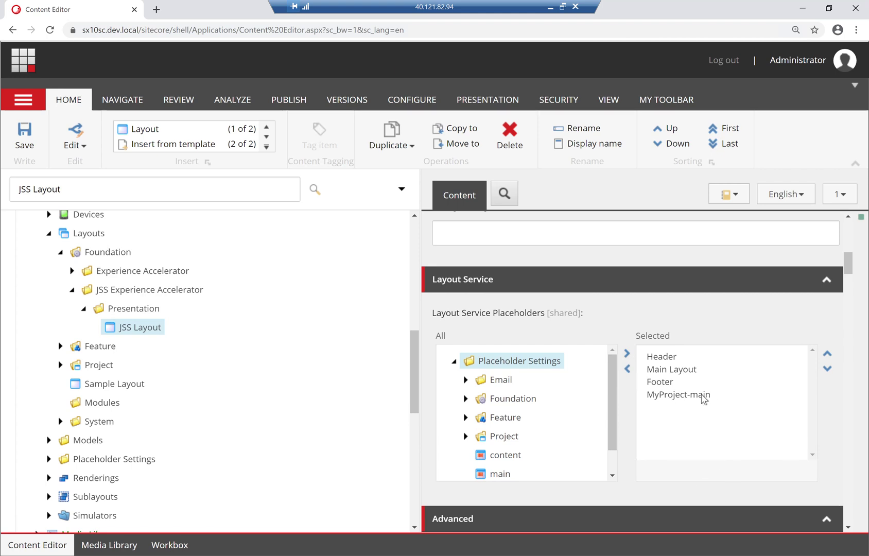
Under Layout > Layouts, expand Project to list BasicCompany, DevXTenant and MyProject.
{"action": "scroll", "coordinate": [186, 357], "scroll_direction": "down", "scroll_amount": 2}
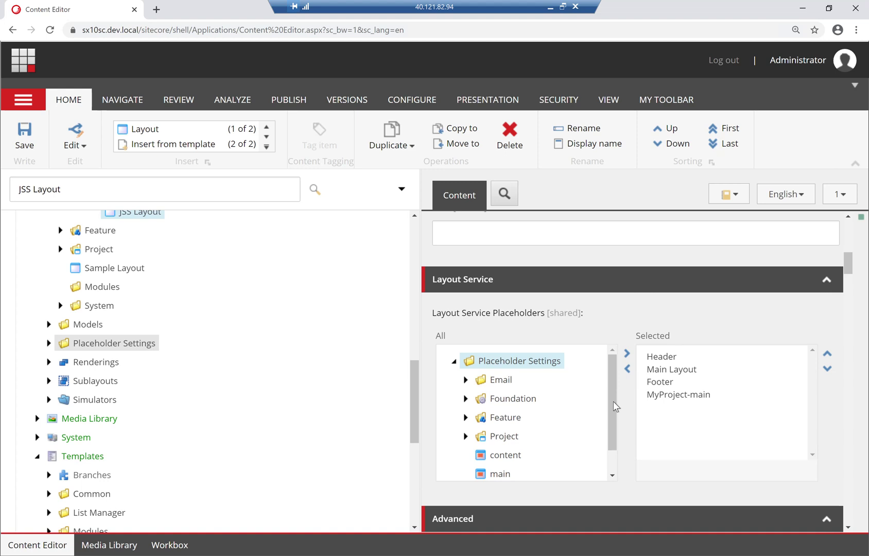
{"action": "scroll", "coordinate": [509, 425], "scroll_direction": "down", "scroll_amount": 1}
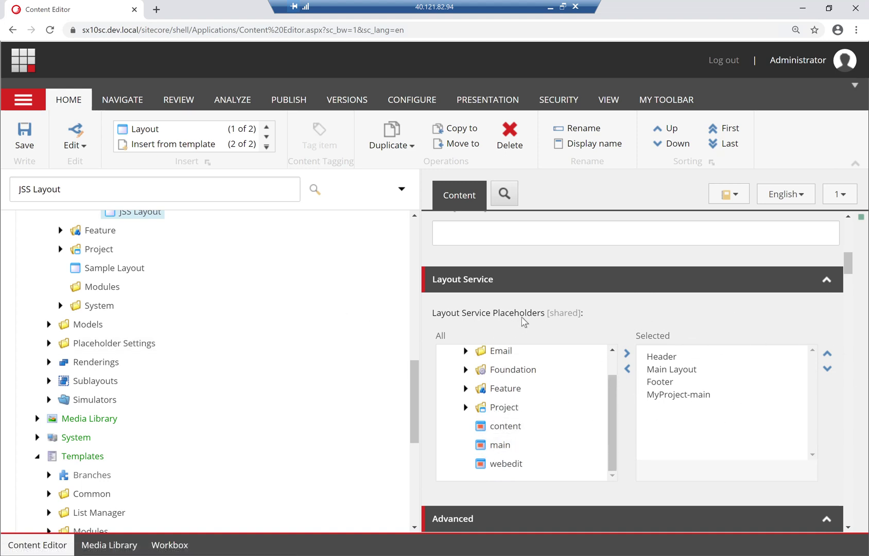
{"action": "scroll", "coordinate": [208, 319], "scroll_direction": "up", "scroll_amount": 2}
{"action": "scroll", "coordinate": [209, 309], "scroll_direction": "up", "scroll_amount": 1}
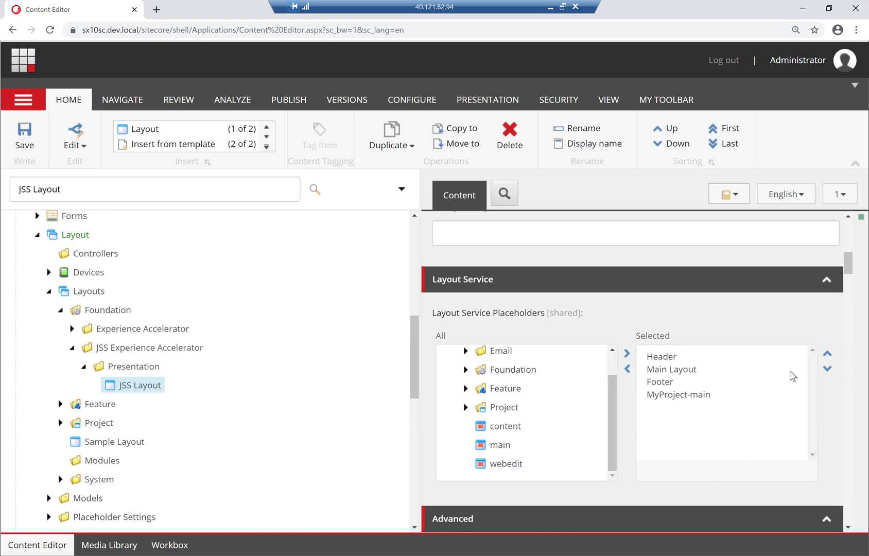
{"action": "scroll", "coordinate": [217, 359], "scroll_direction": "up", "scroll_amount": 2}
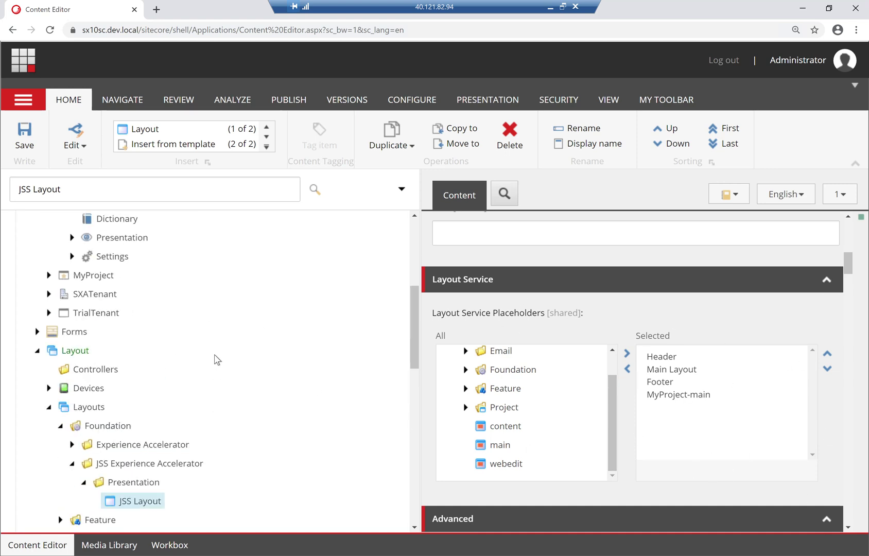
{"action": "scroll", "coordinate": [208, 393], "scroll_direction": "down", "scroll_amount": 1}
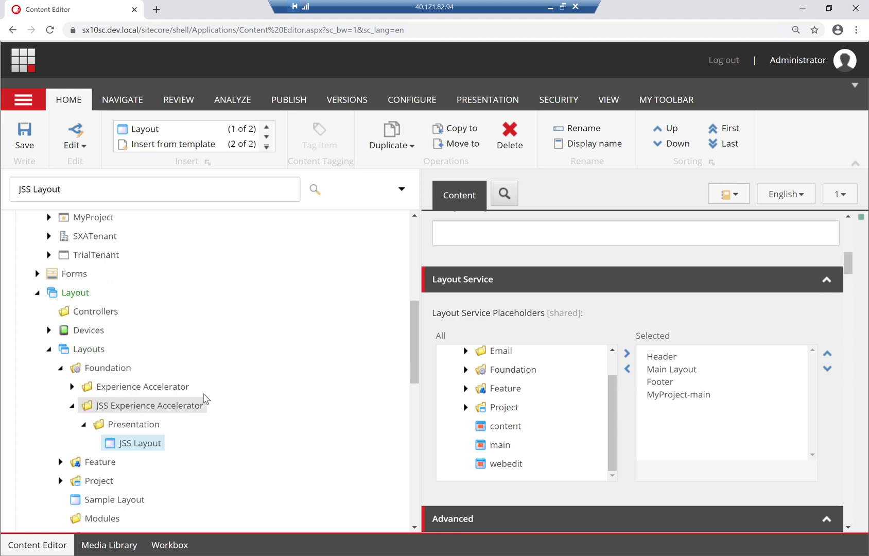
{"action": "scroll", "coordinate": [215, 409], "scroll_direction": "down", "scroll_amount": 2}
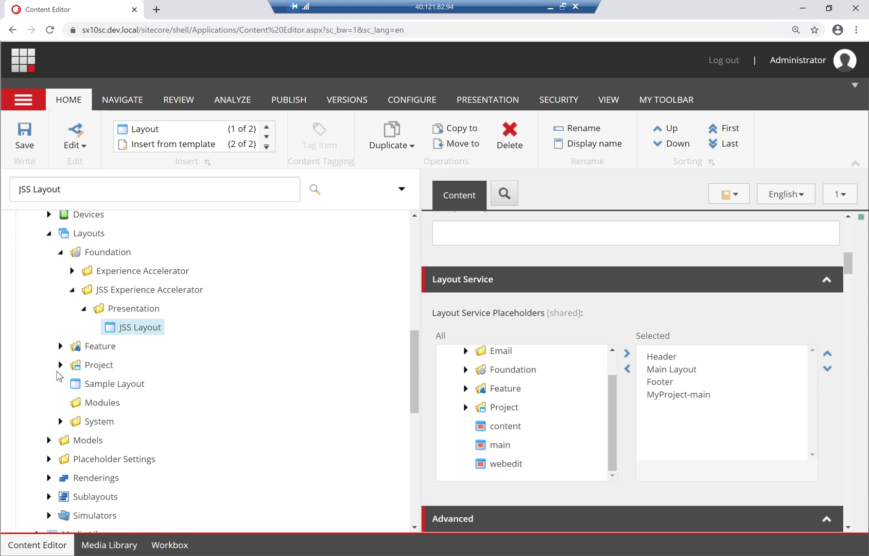
{"action": "left_click", "coordinate": [60, 365]}
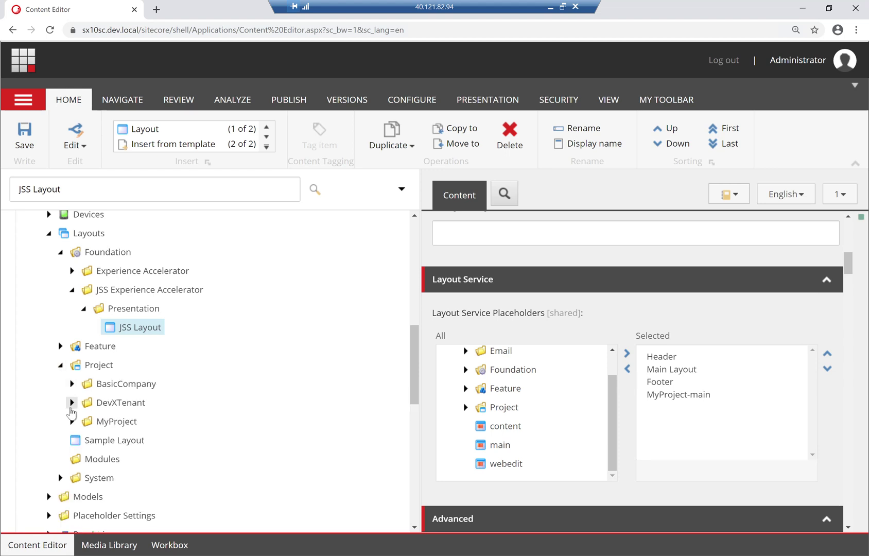
Open the DevXTenant/DevXSite Main layout and select its /Views/JssApp.cshtml Path value.
{"action": "left_click", "coordinate": [71, 403]}
{"action": "left_click", "coordinate": [83, 421]}
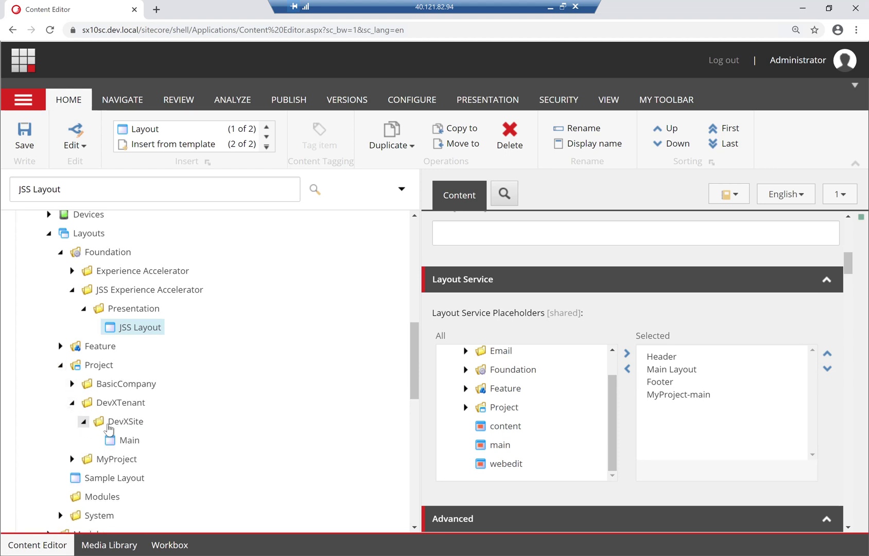
{"action": "left_click", "coordinate": [131, 441]}
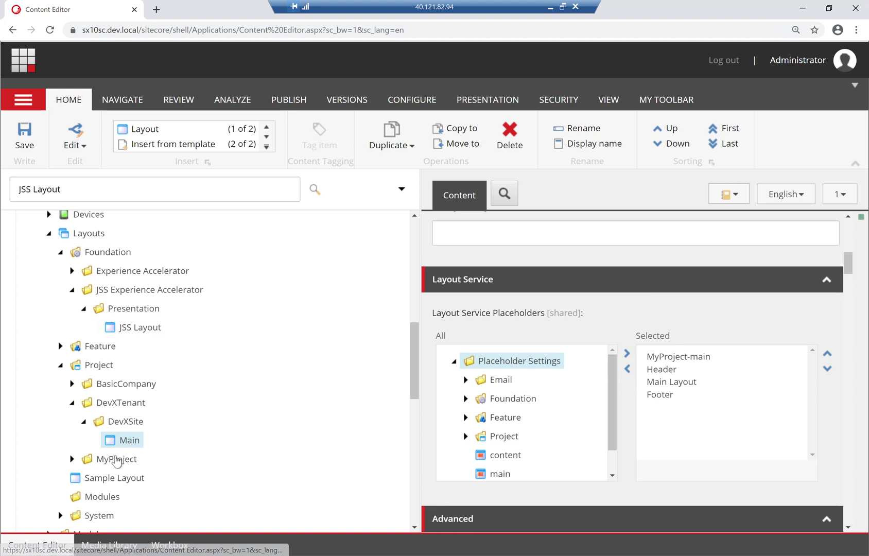
{"action": "scroll", "coordinate": [612, 320], "scroll_direction": "up", "scroll_amount": 3}
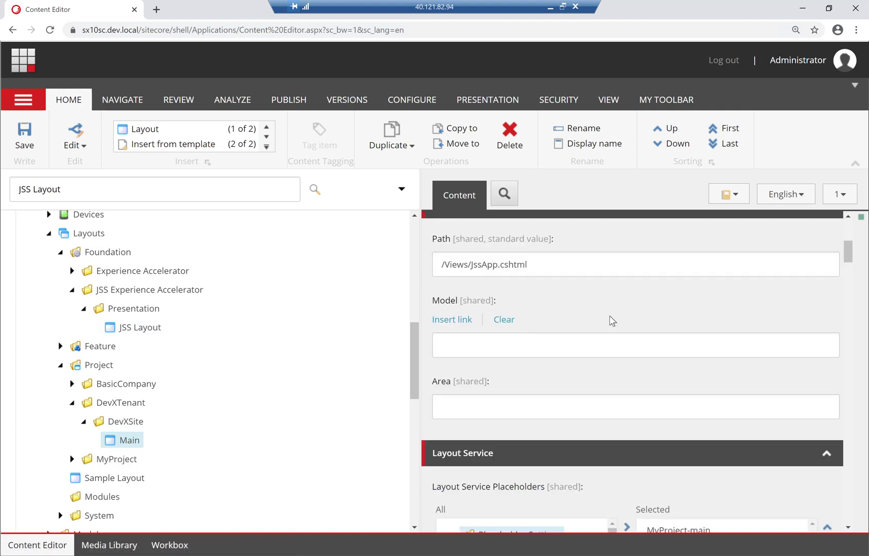
{"action": "scroll", "coordinate": [612, 321], "scroll_direction": "up", "scroll_amount": 5}
{"action": "scroll", "coordinate": [606, 323], "scroll_direction": "down", "scroll_amount": 2}
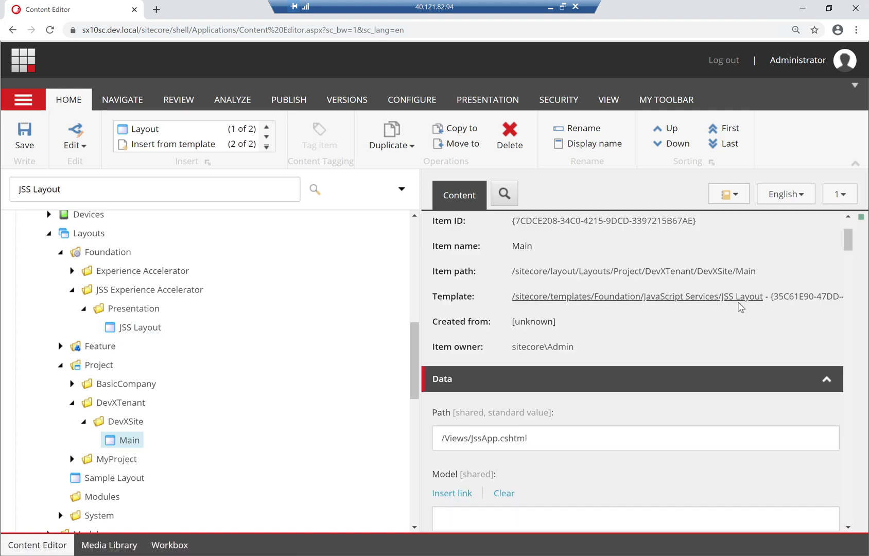
{"action": "left_click", "coordinate": [448, 440]}
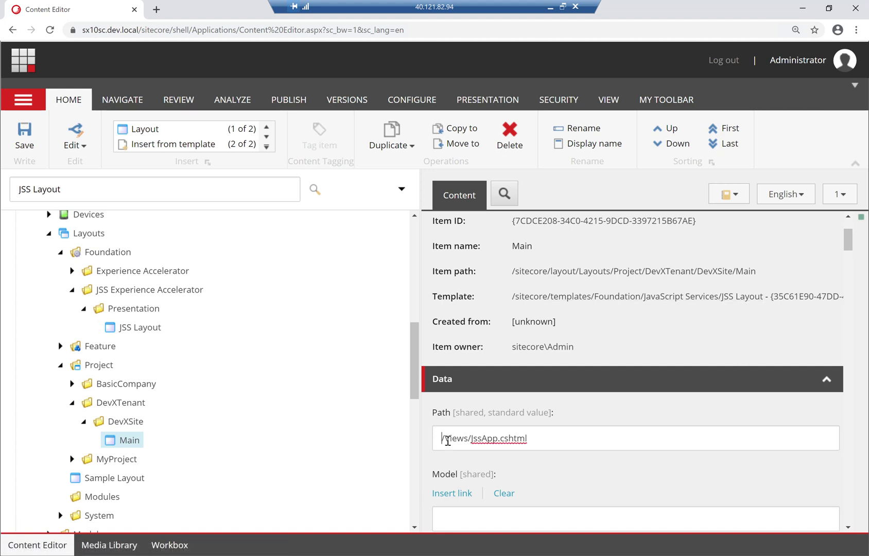
{"action": "left_click_drag", "start_coordinate": [447, 441], "coordinate": [582, 424]}
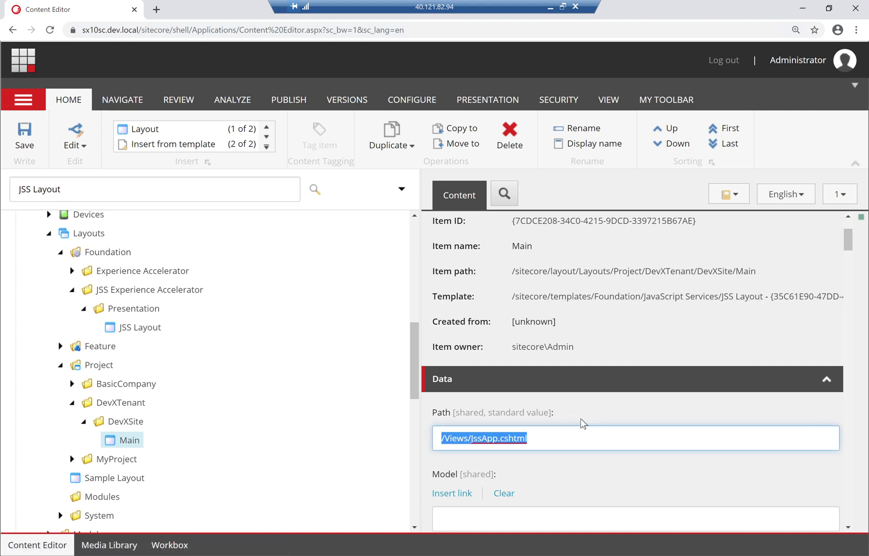
{"action": "scroll", "coordinate": [504, 435], "scroll_direction": "down", "scroll_amount": 7}
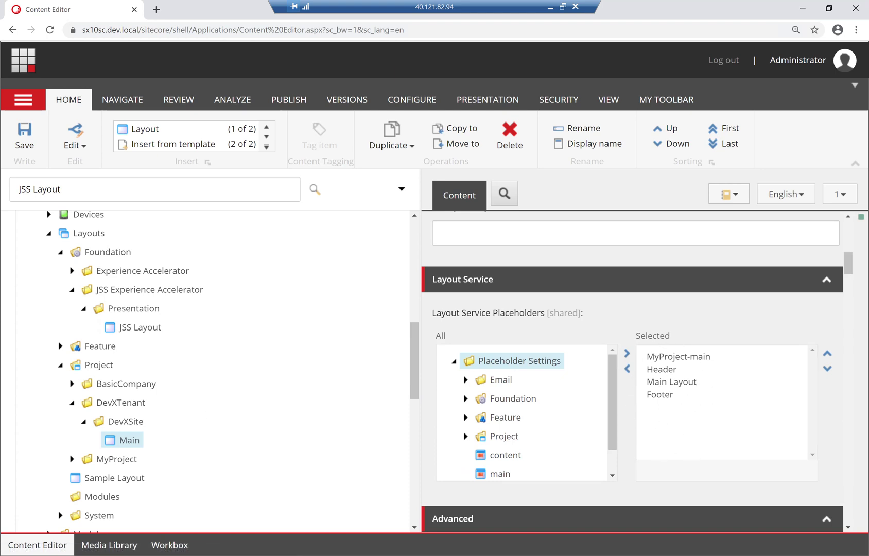
Compare the main and header placeholders in Visual Studio, then return to Sitecore.
{"action": "key", "text": "alt+Tab"}
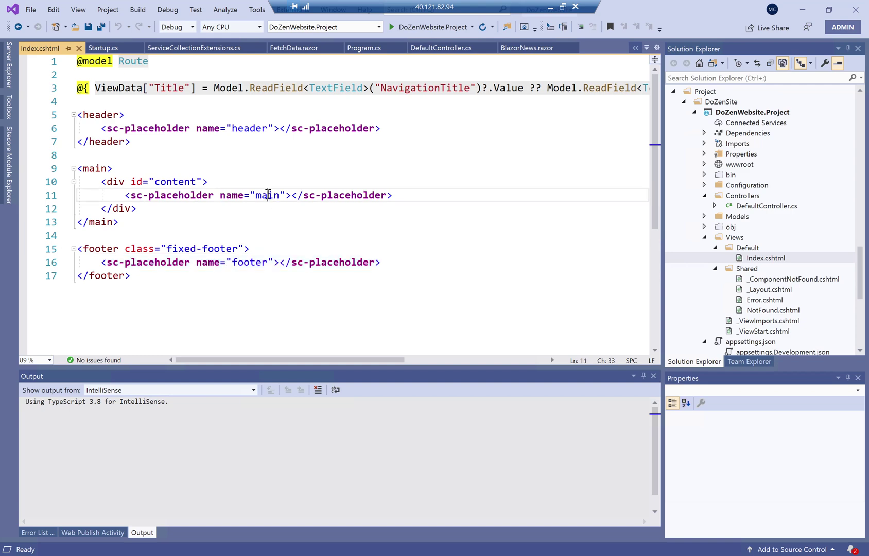
{"action": "double_click", "coordinate": [274, 199]}
{"action": "double_click", "coordinate": [252, 128]}
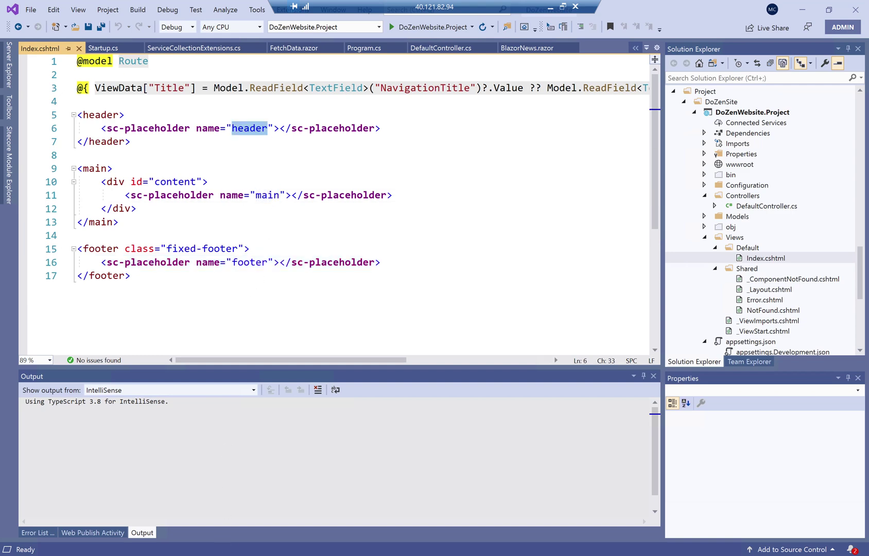
{"action": "key", "text": "alt+Tab"}
Select the TrainingSeries Home item in the content tree.
{"action": "scroll", "coordinate": [201, 369], "scroll_direction": "up", "scroll_amount": 10}
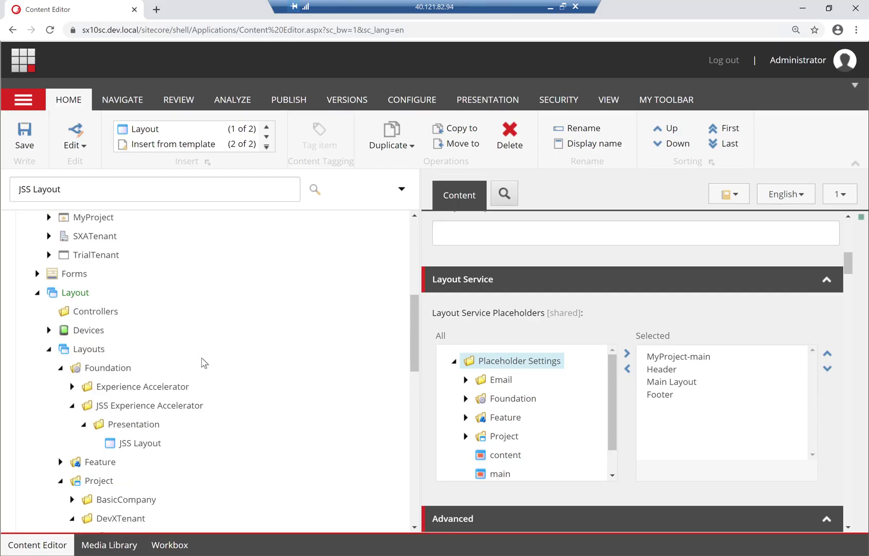
{"action": "left_click", "coordinate": [109, 400]}
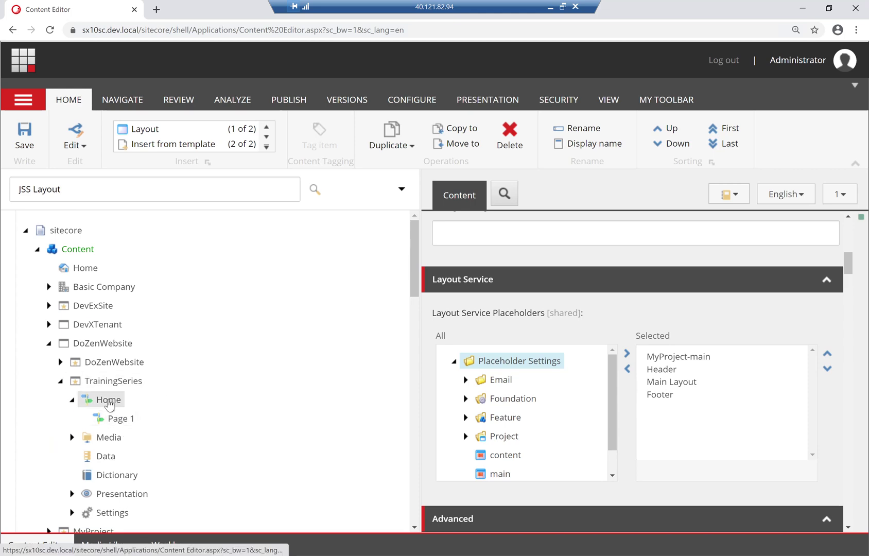
{"action": "scroll", "coordinate": [510, 302], "scroll_direction": "up", "scroll_amount": 5}
{"action": "scroll", "coordinate": [509, 302], "scroll_direction": "up", "scroll_amount": 3}
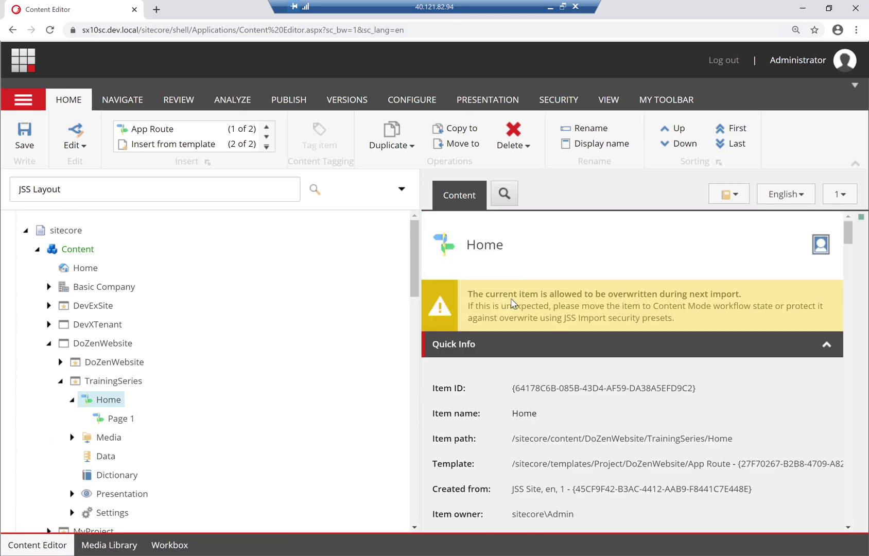
Open the Home item's App Route template maximized and select its __Standard Values.
{"action": "left_click", "coordinate": [651, 466]}
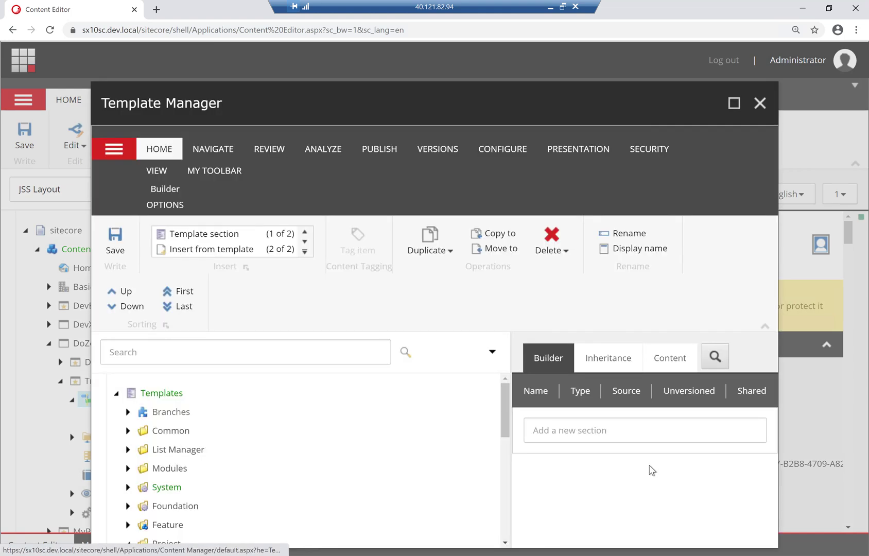
{"action": "left_click", "coordinate": [734, 104]}
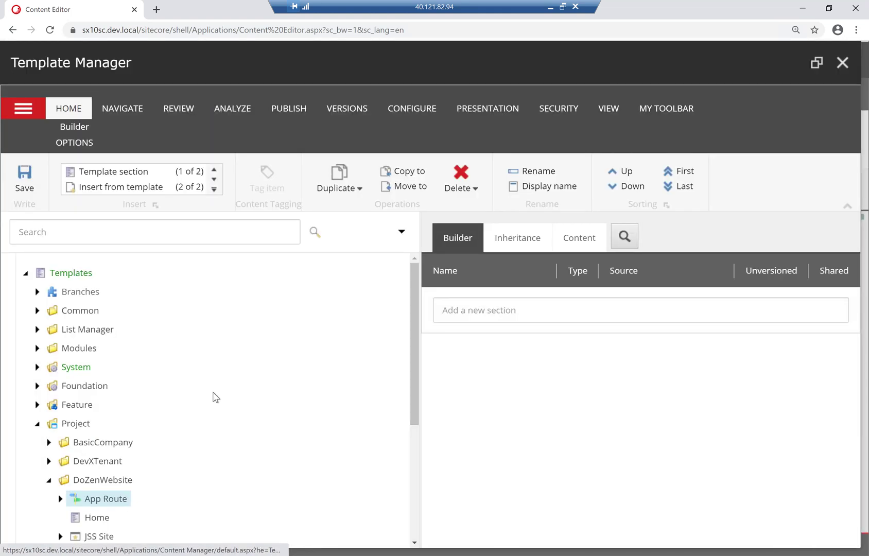
{"action": "left_click", "coordinate": [59, 382]}
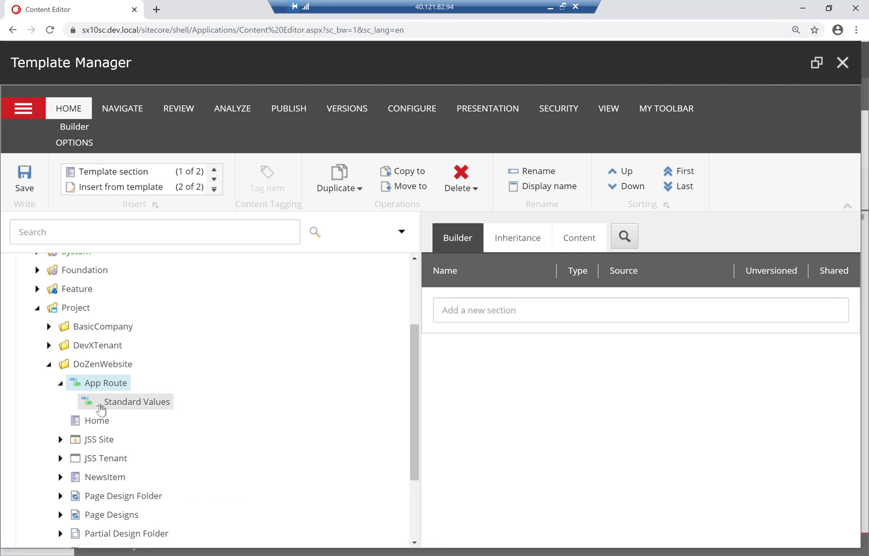
{"action": "left_click", "coordinate": [100, 402]}
Set the Default device layout to Layouts/Project/DevXTenant/DevXSite/Main in Layout Details.
{"action": "left_click", "coordinate": [488, 109]}
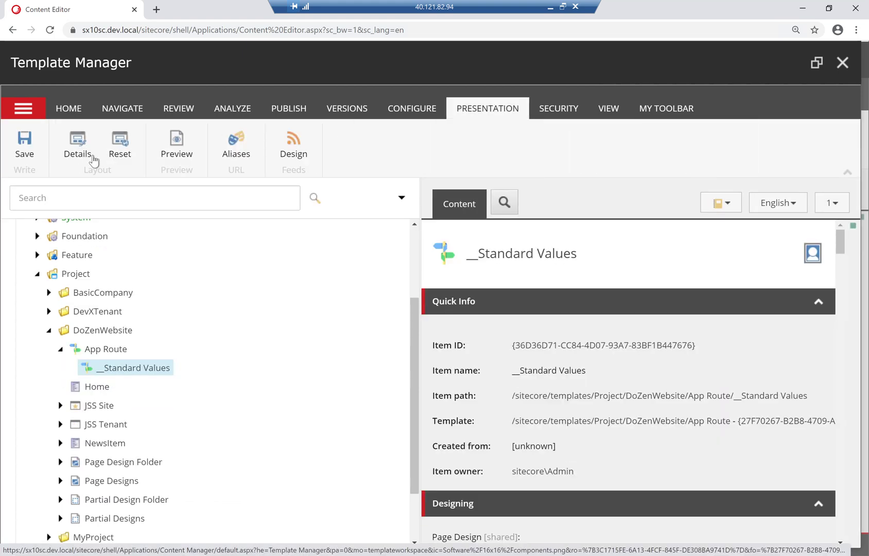
{"action": "left_click", "coordinate": [82, 156]}
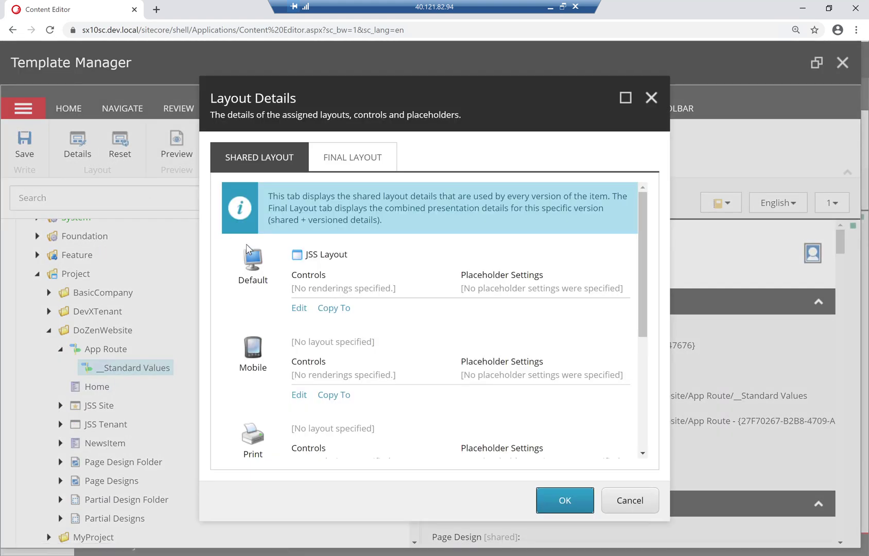
{"action": "left_click", "coordinate": [299, 308]}
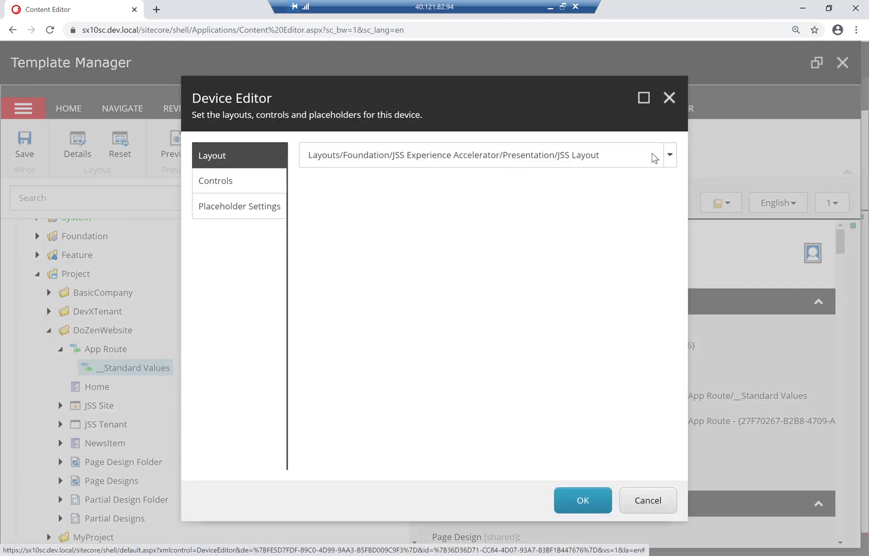
{"action": "left_click", "coordinate": [672, 162]}
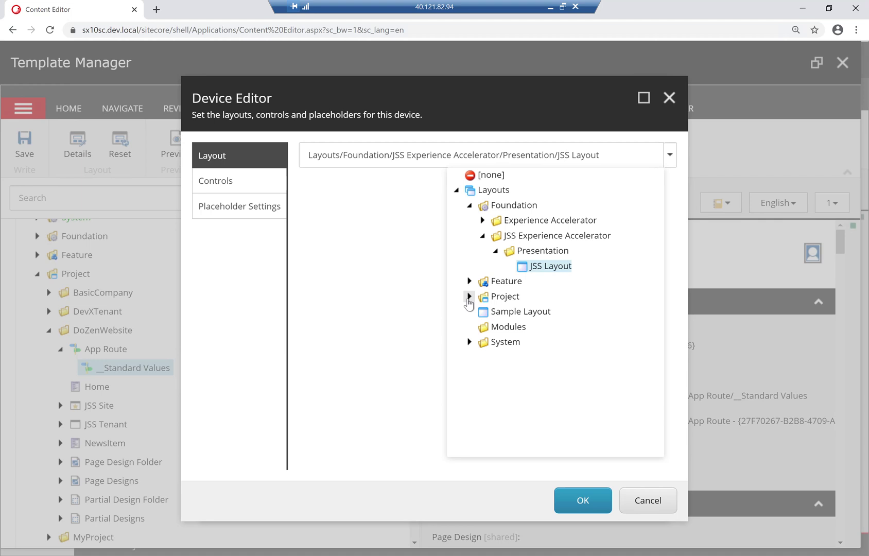
{"action": "left_click", "coordinate": [469, 297]}
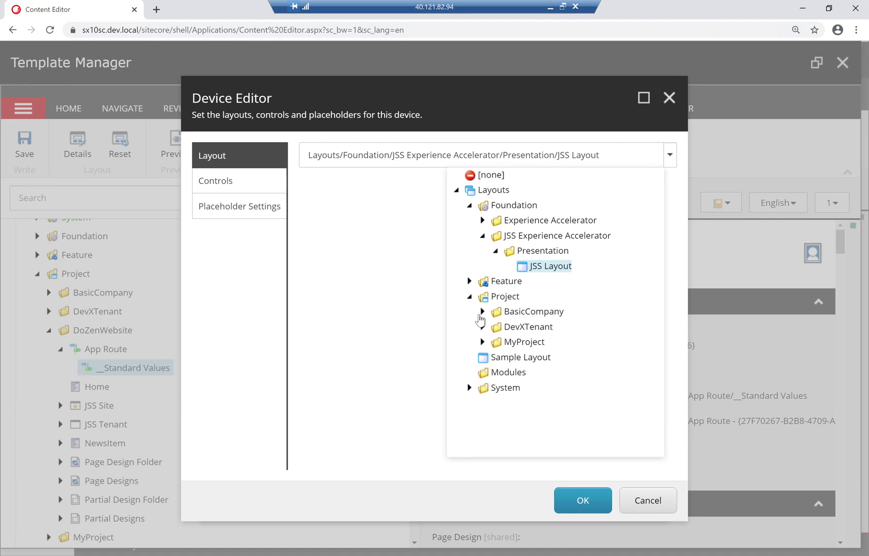
{"action": "left_click", "coordinate": [483, 326]}
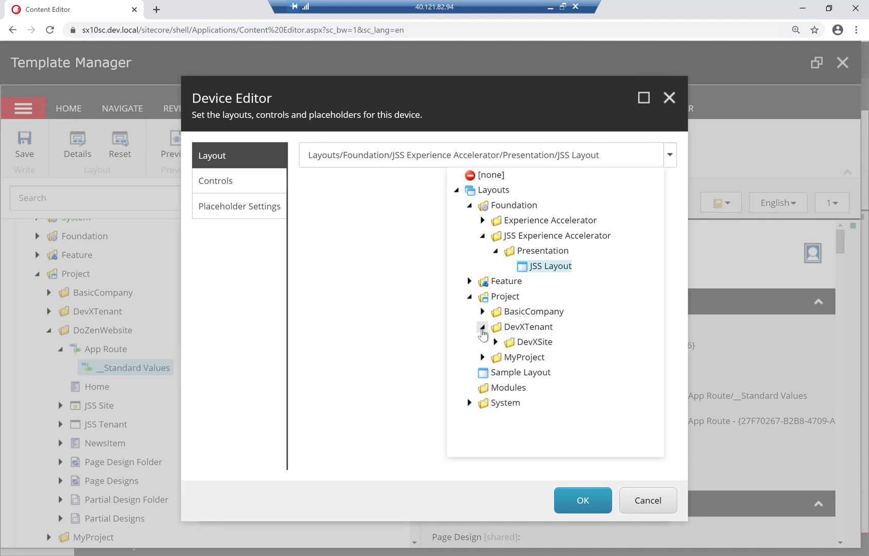
{"action": "left_click", "coordinate": [495, 342]}
{"action": "left_click", "coordinate": [528, 359]}
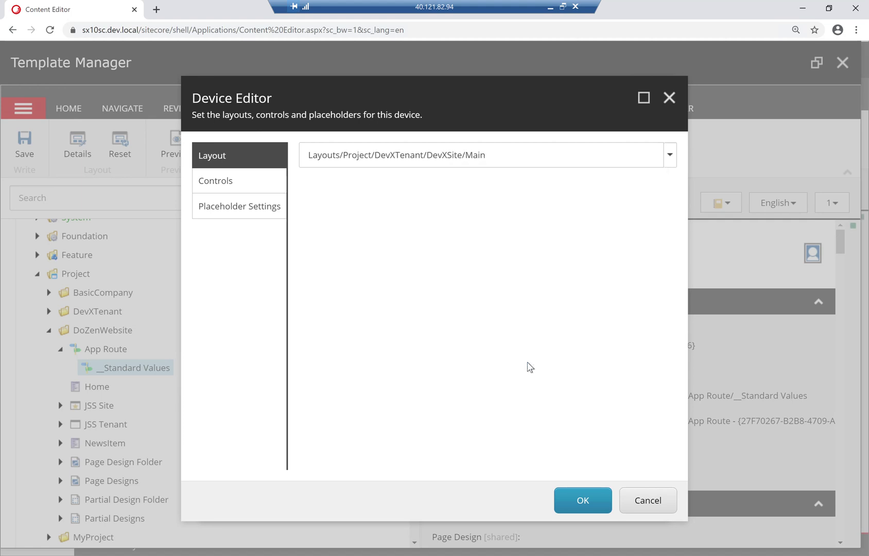
{"action": "left_click", "coordinate": [583, 504]}
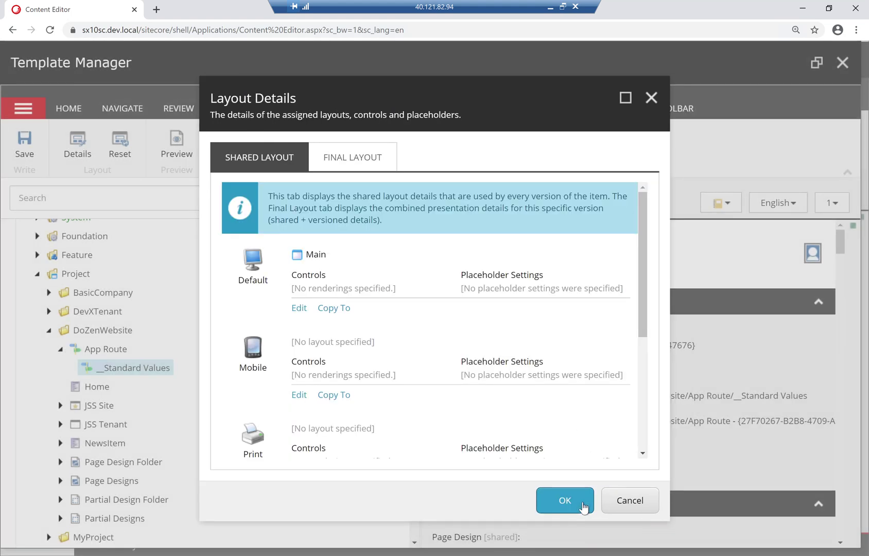
{"action": "left_click", "coordinate": [570, 504]}
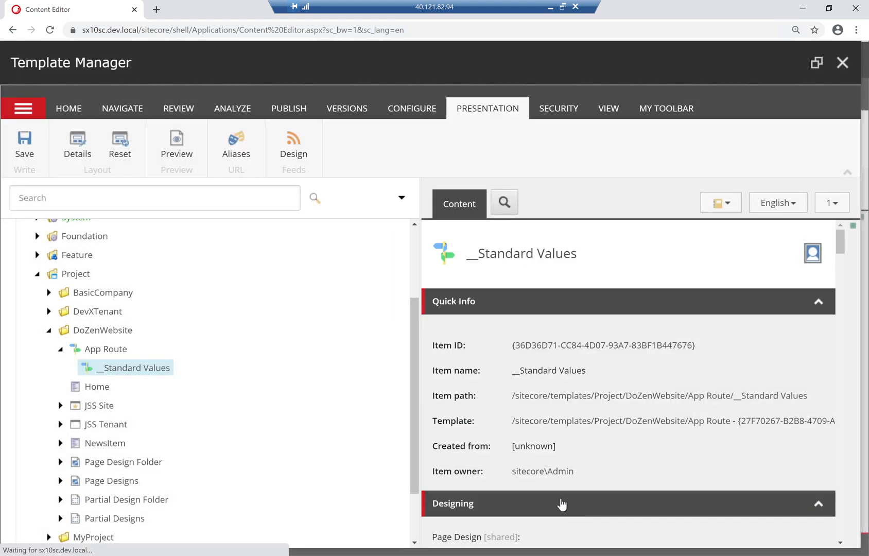
Save the standard values and close the Template Manager, checking Index.cshtml briefly.
{"action": "left_click", "coordinate": [28, 154]}
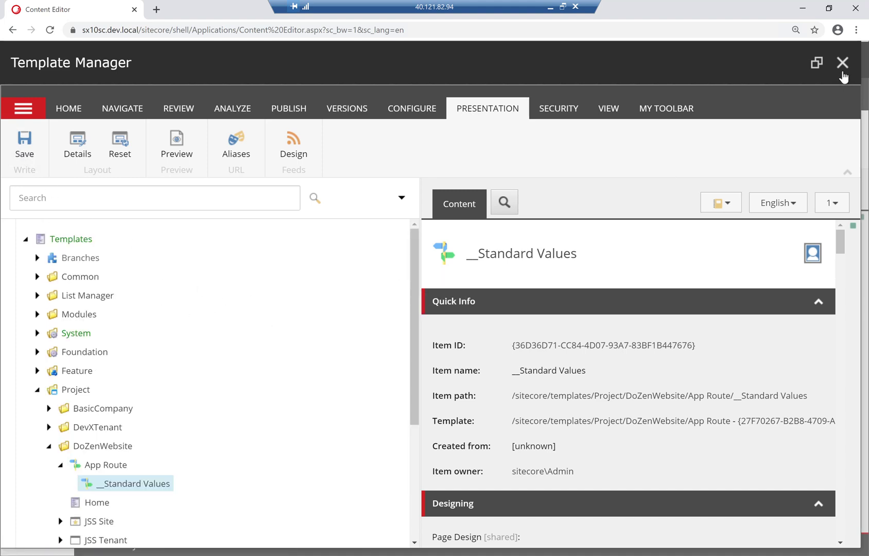
{"action": "left_click", "coordinate": [842, 63]}
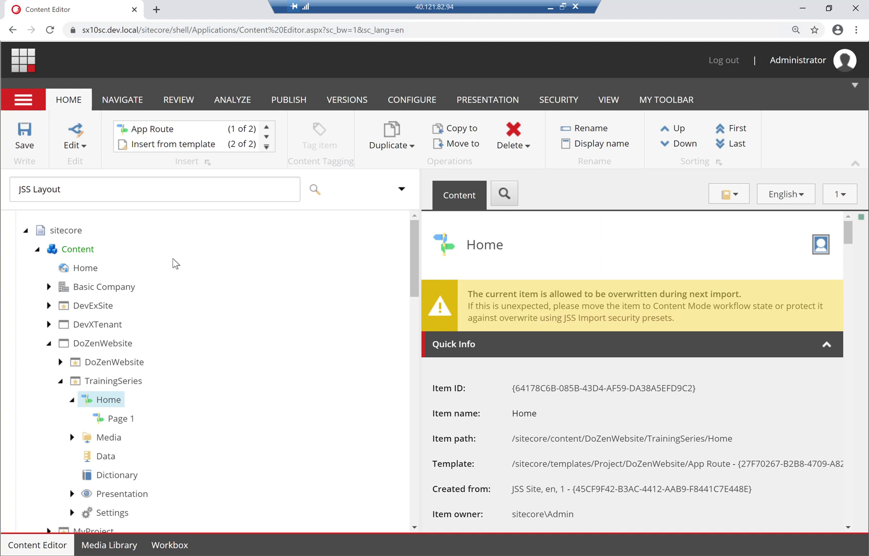
{"action": "scroll", "coordinate": [143, 248], "scroll_direction": "down", "scroll_amount": 2}
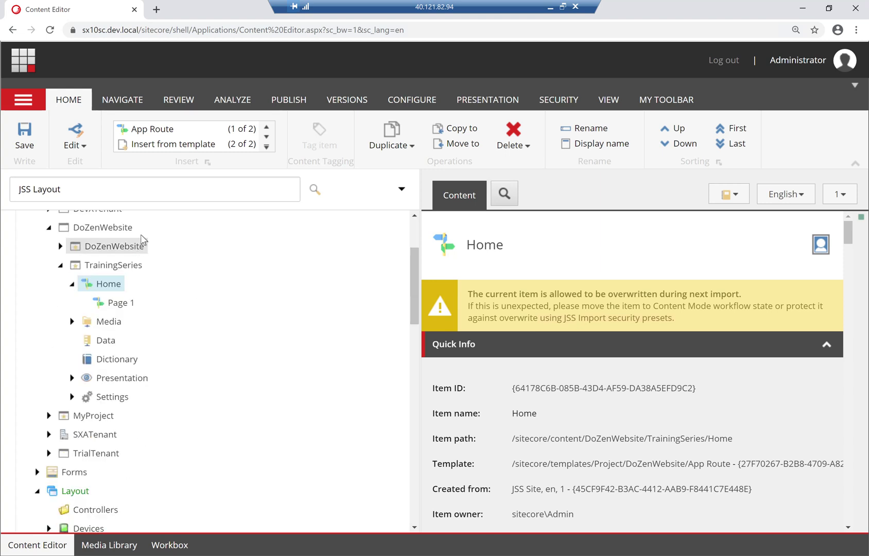
{"action": "scroll", "coordinate": [160, 333], "scroll_direction": "up", "scroll_amount": 2}
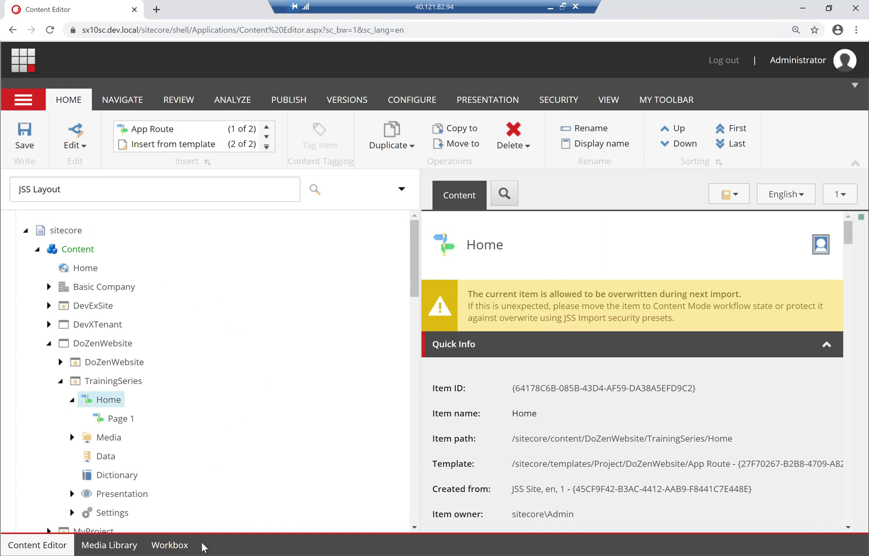
{"action": "key", "text": "alt+Tab"}
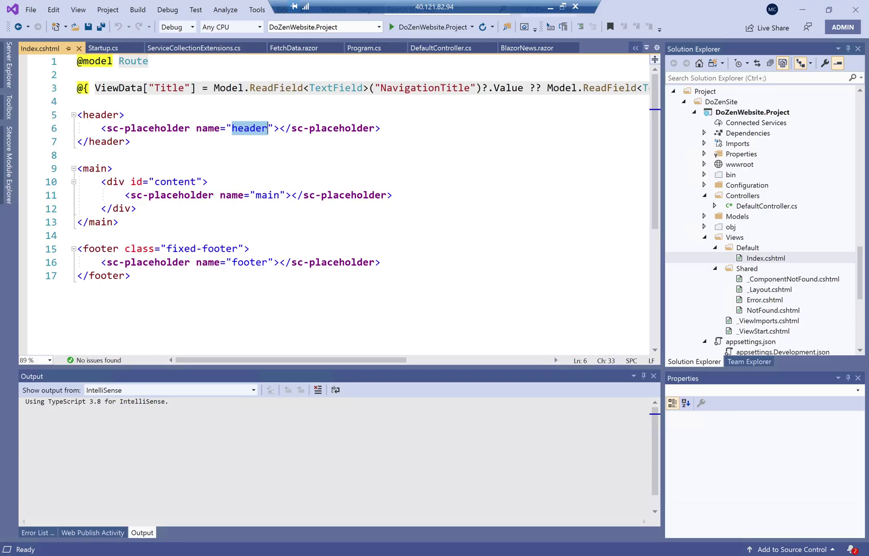
{"action": "key", "text": "alt+Tab"}
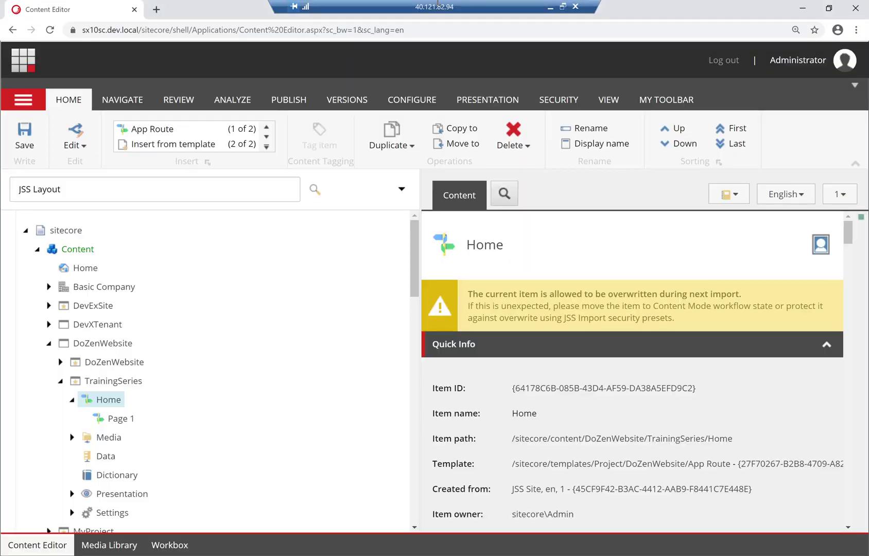
Show Agenda slide 2 and highlight the Masterpage and first ASP.NET Core JSS SXA lines.
{"action": "left_click", "coordinate": [550, 7]}
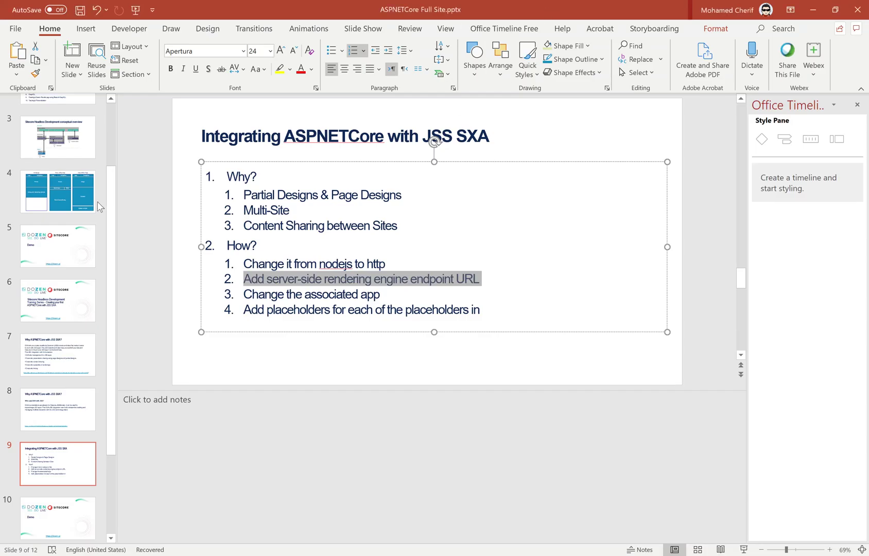
{"action": "scroll", "coordinate": [13, 201], "scroll_direction": "up", "scroll_amount": 3}
{"action": "left_click", "coordinate": [36, 196]}
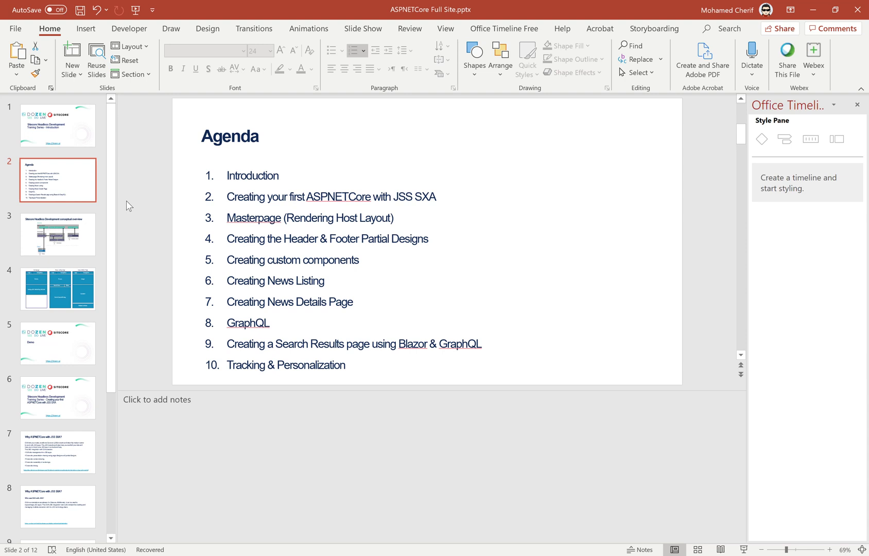
{"action": "left_click_drag", "start_coordinate": [227, 221], "coordinate": [432, 209]}
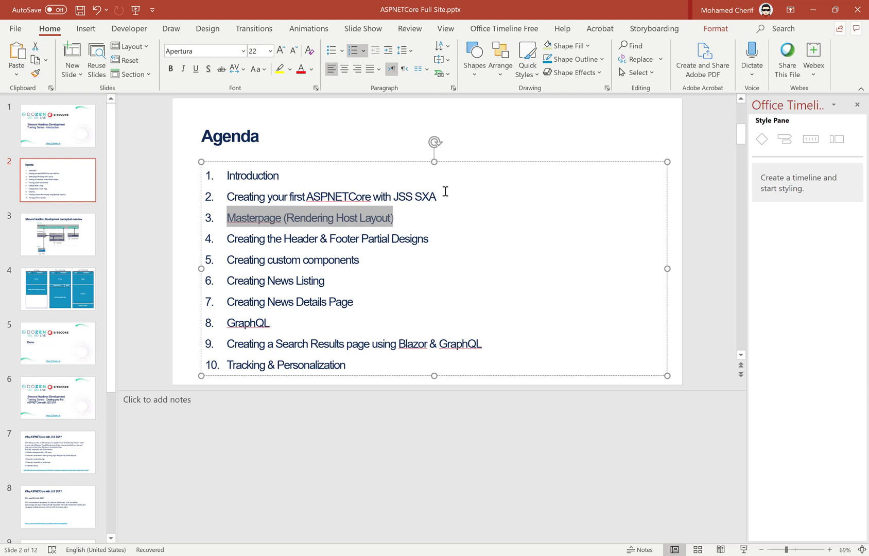
{"action": "left_click_drag", "start_coordinate": [445, 191], "coordinate": [242, 204]}
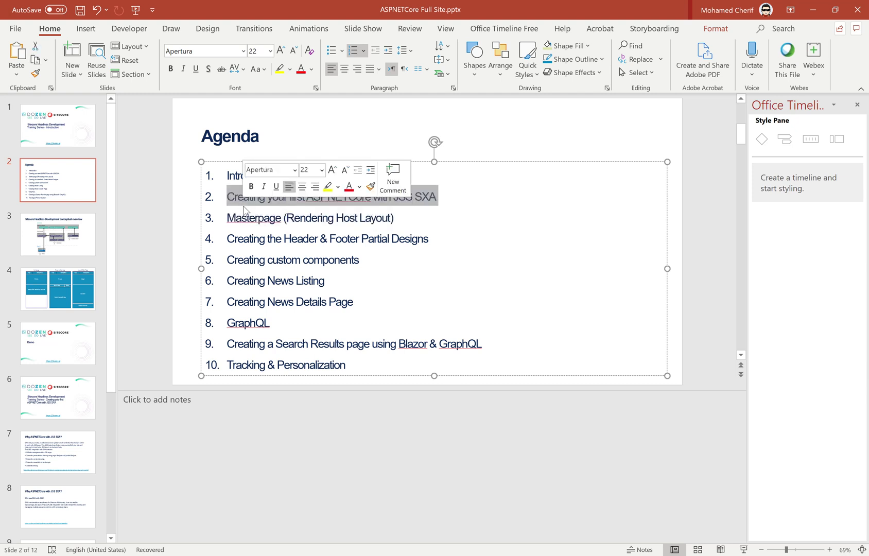